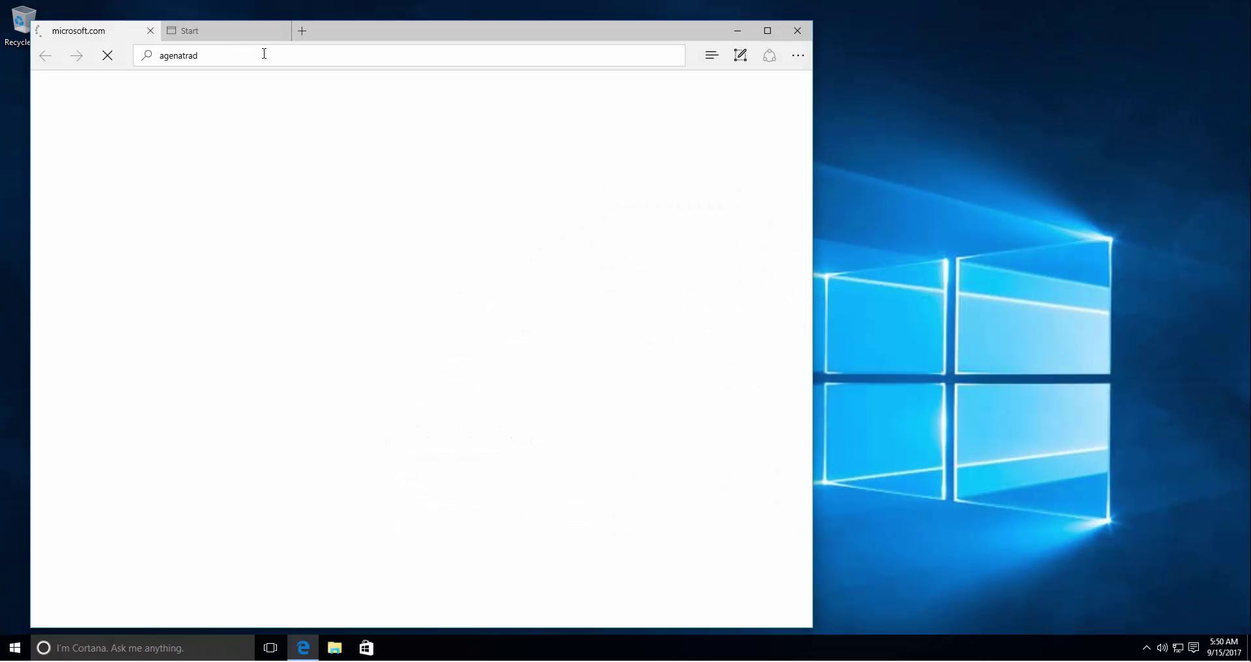
# - Load agenatrader.com in Edge, reload it once, and maximize the browser window
pyautogui.write('er.com')
pyautogui.press('Return')
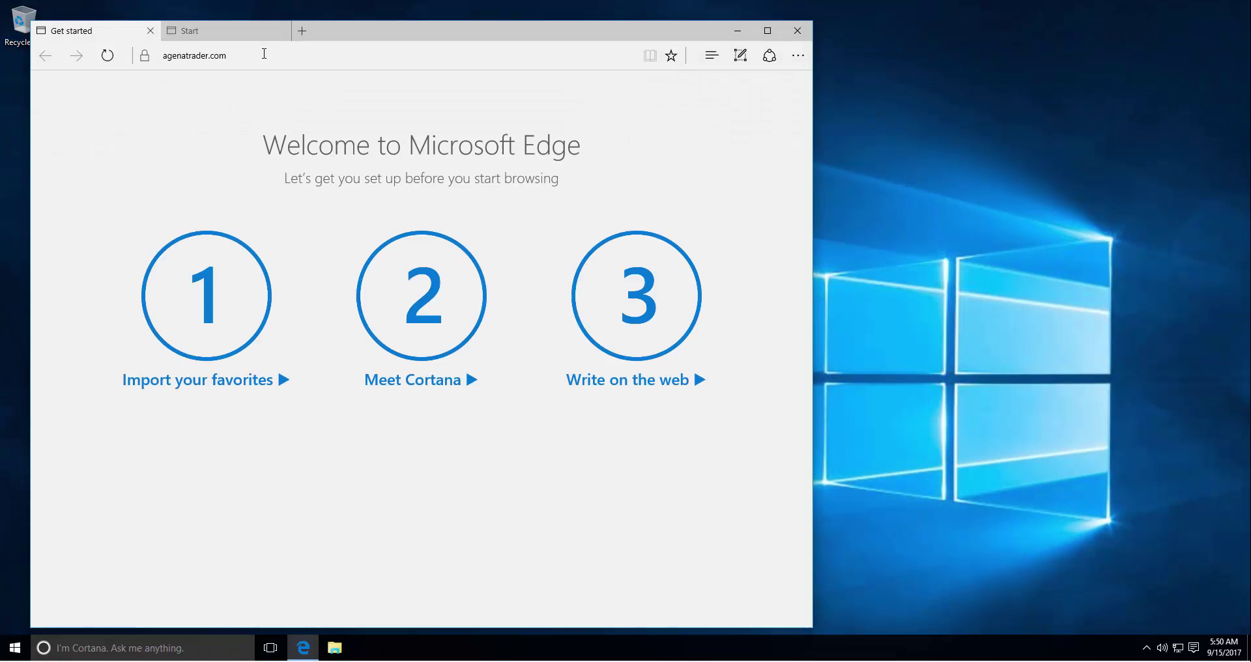
pyautogui.click(267, 56)
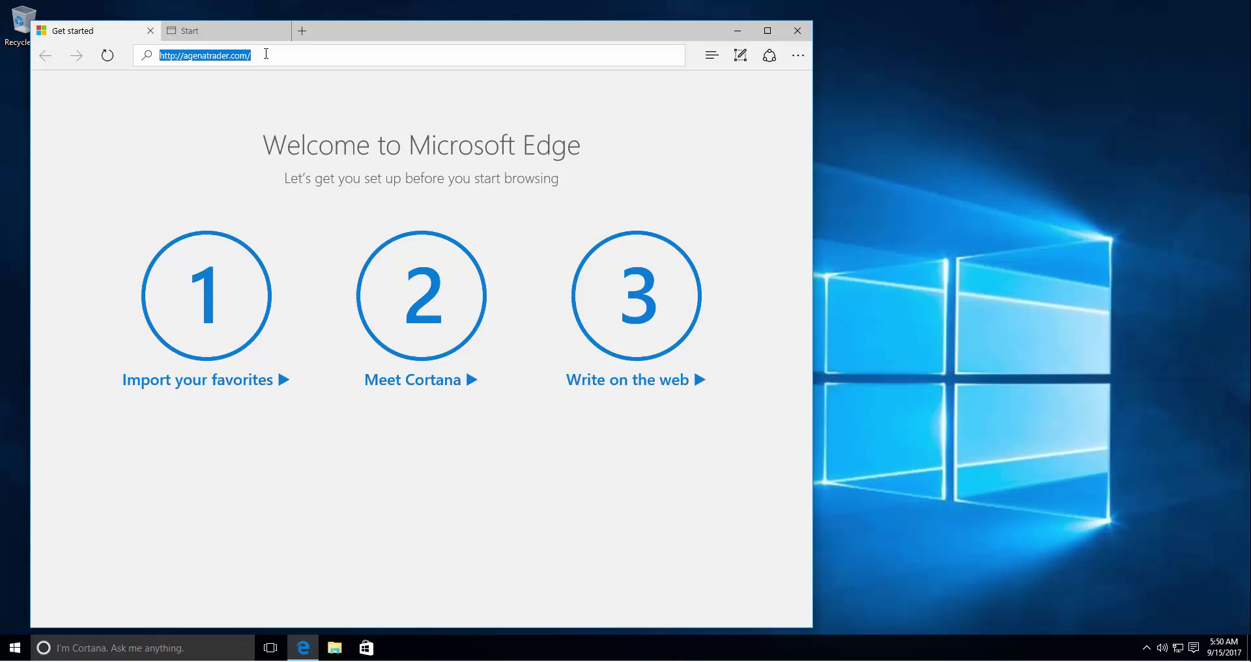
pyautogui.press('Return')
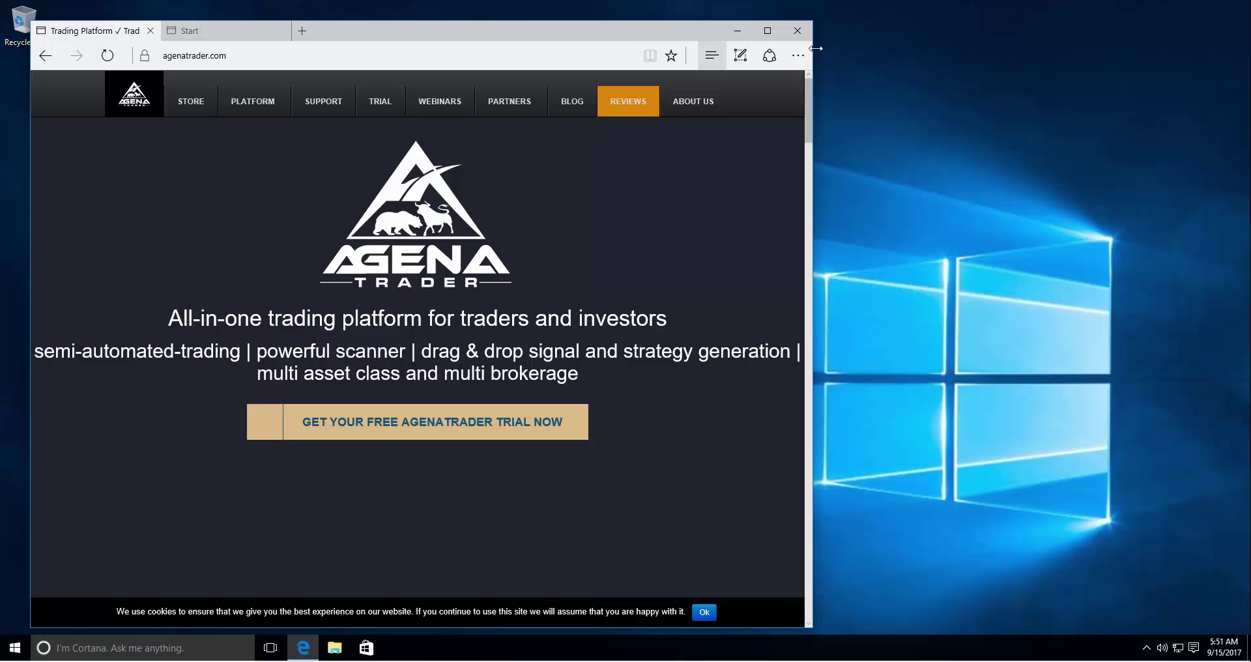
pyautogui.click(767, 30)
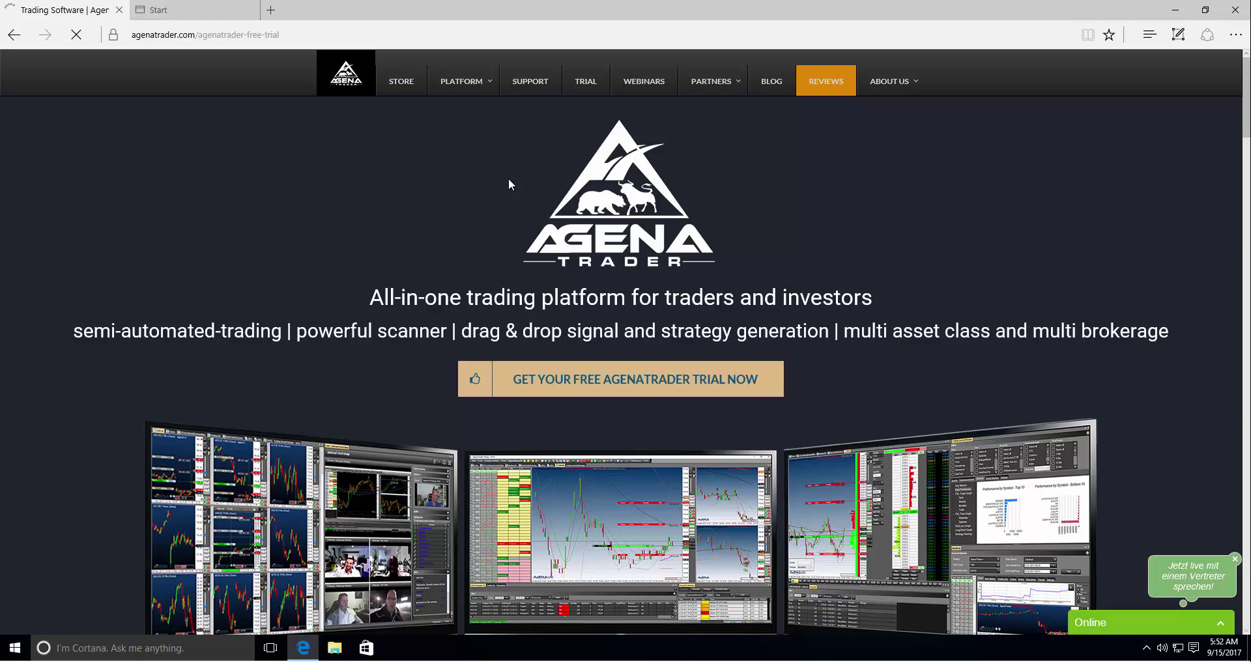
# - Go to the AgenaTrader TRIAL page and dismiss the live chat widget
pyautogui.click(586, 89)
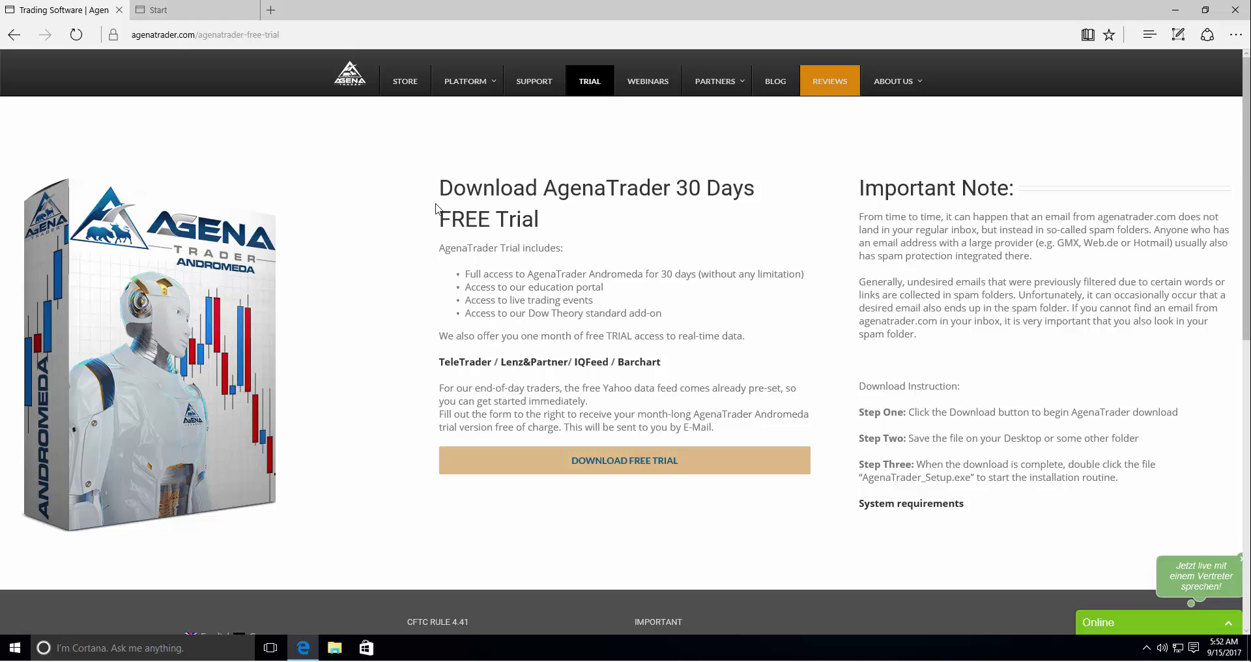
pyautogui.click(1240, 562)
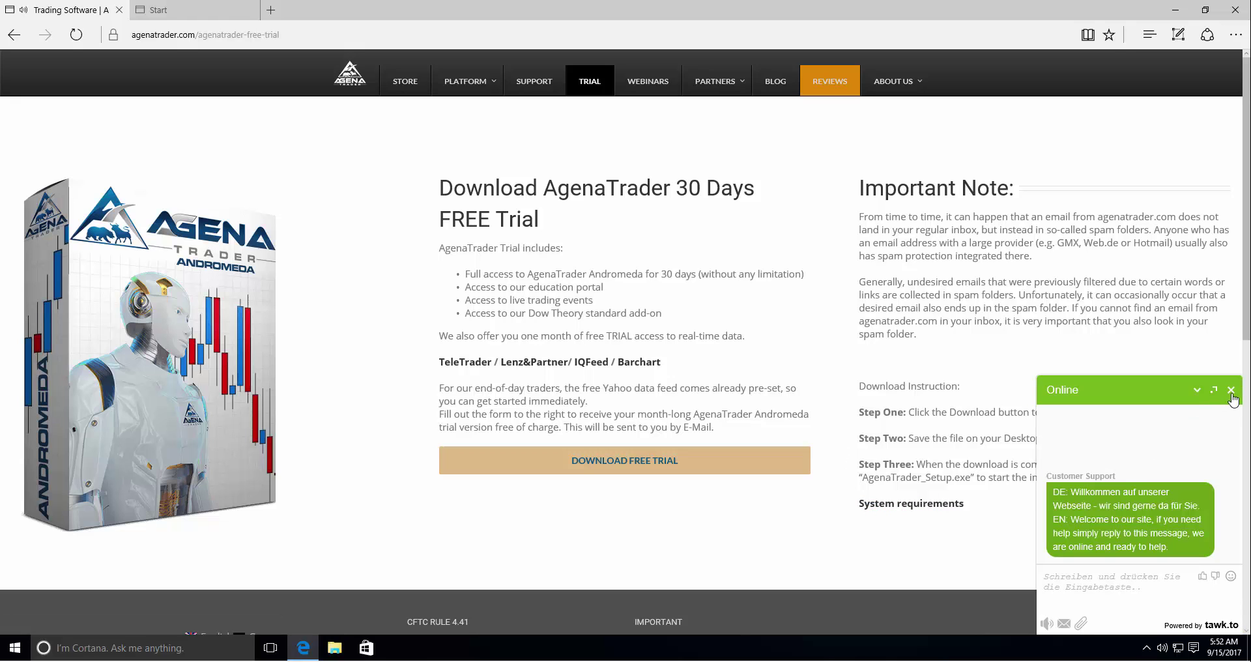
pyautogui.click(1231, 390)
# - Open the System requirements PDF in a new tab, view it, then return to the trial page
pyautogui.rightClick(910, 513)
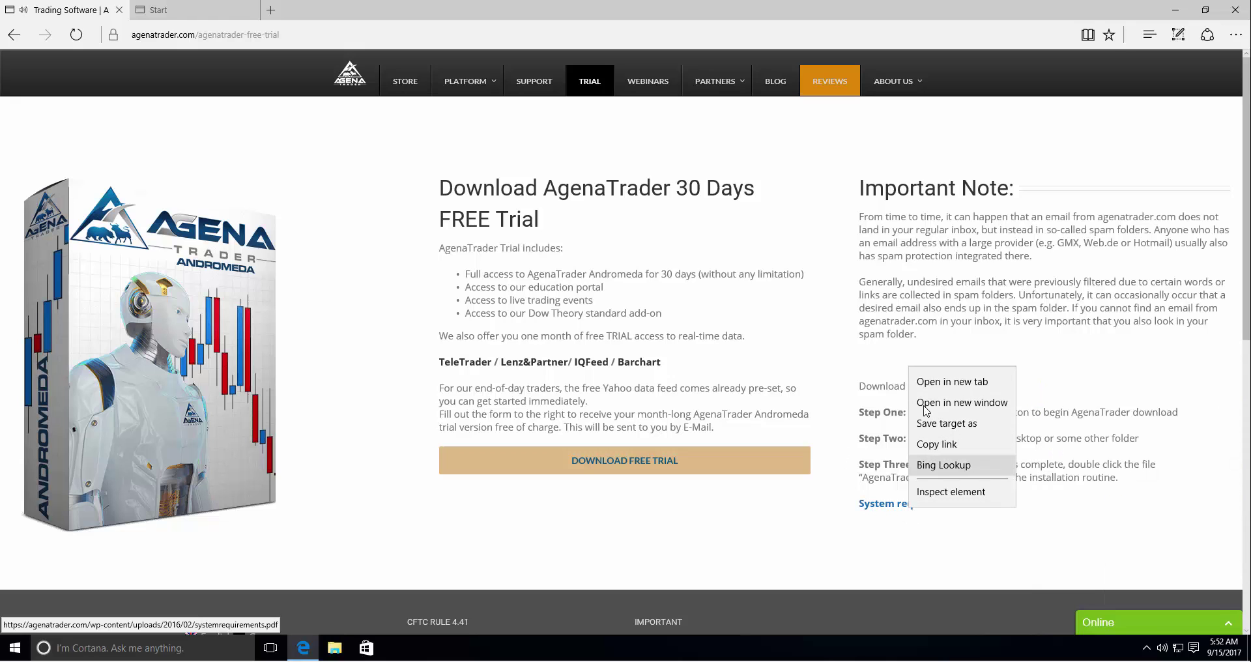
pyautogui.click(935, 380)
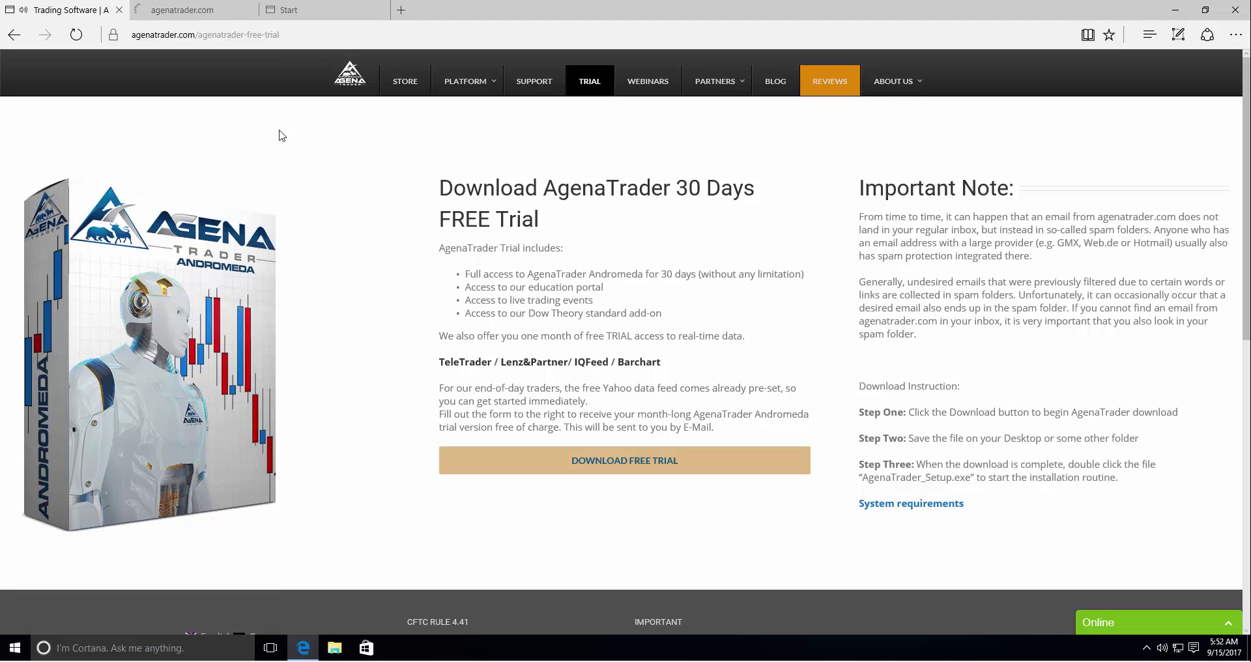
pyautogui.click(192, 12)
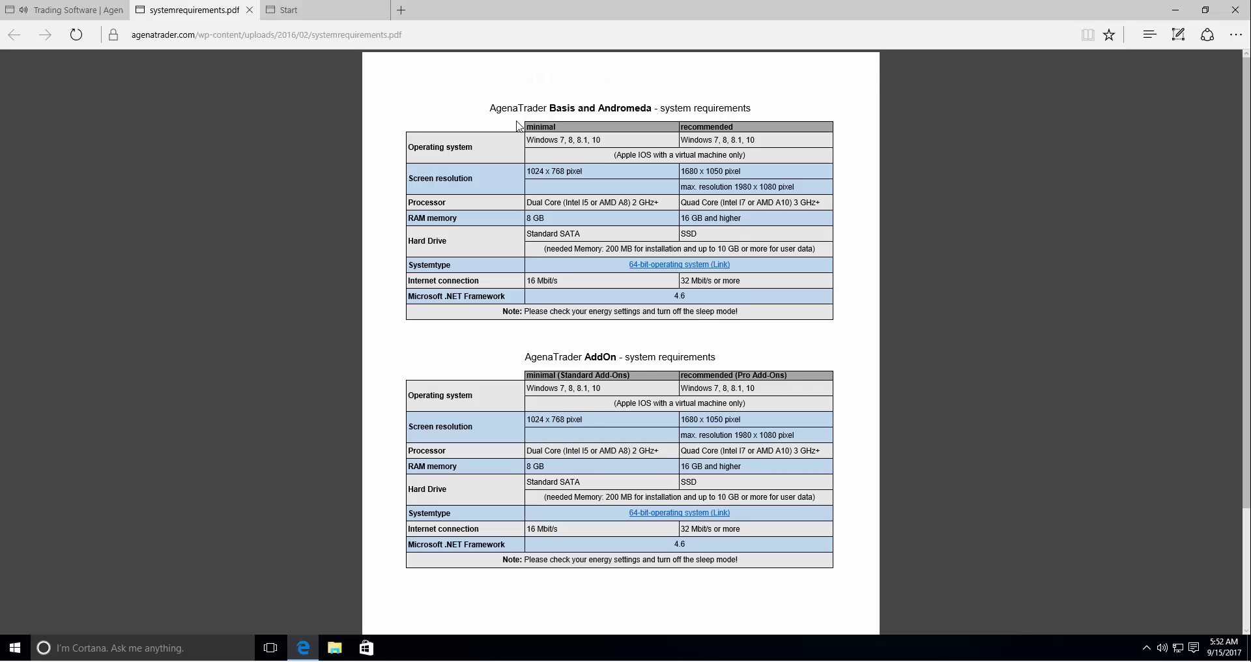
pyautogui.click(75, 10)
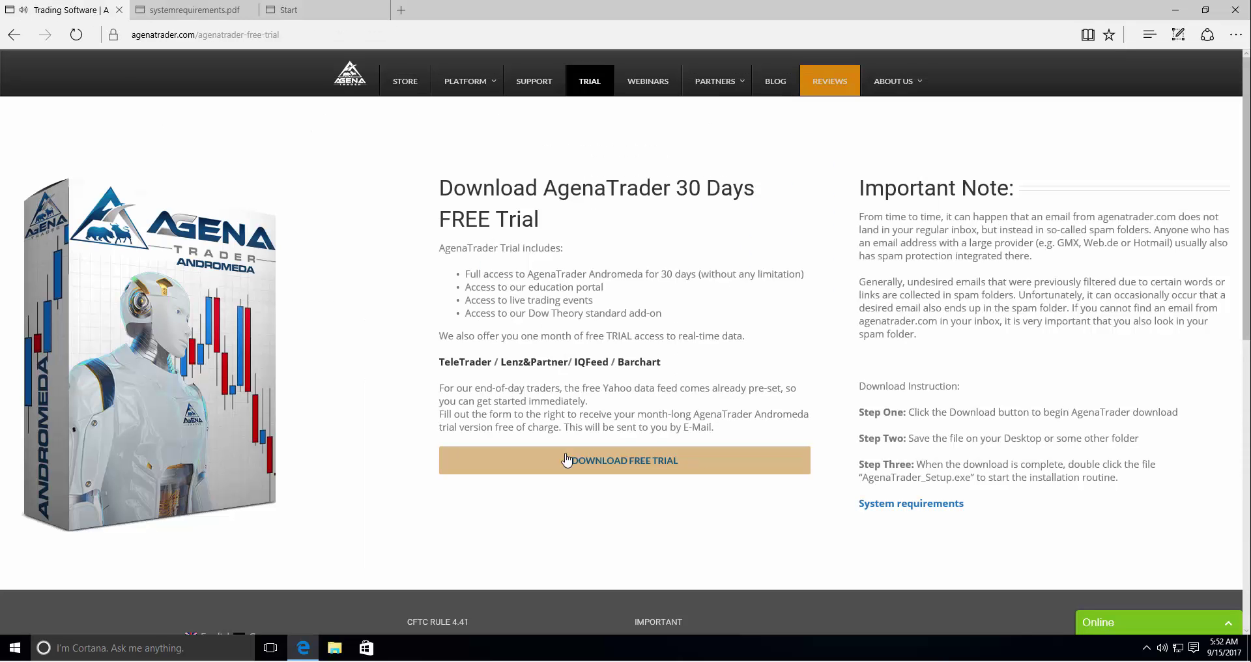
# - Start the Download Free Trial of AgenaTrader_Setup.exe
pyautogui.click(641, 461)
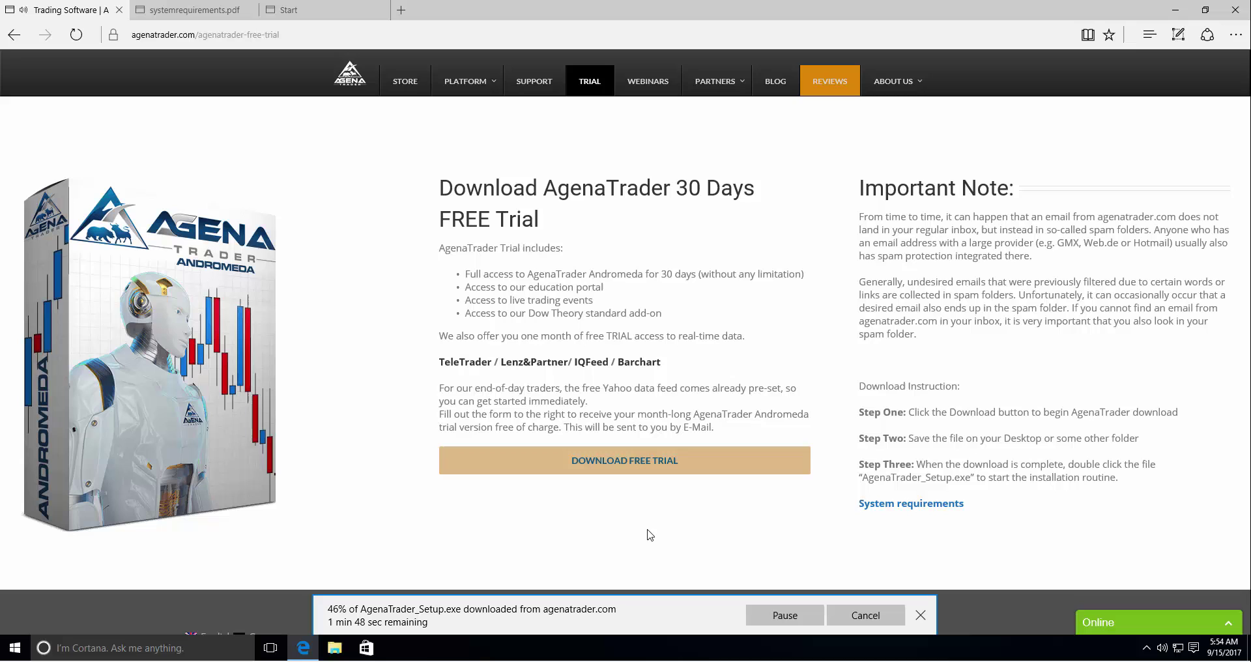
# - Read the system requirements PDF, highlighting the max. resolution 1980 x 1080 pixel line
pyautogui.click(181, 11)
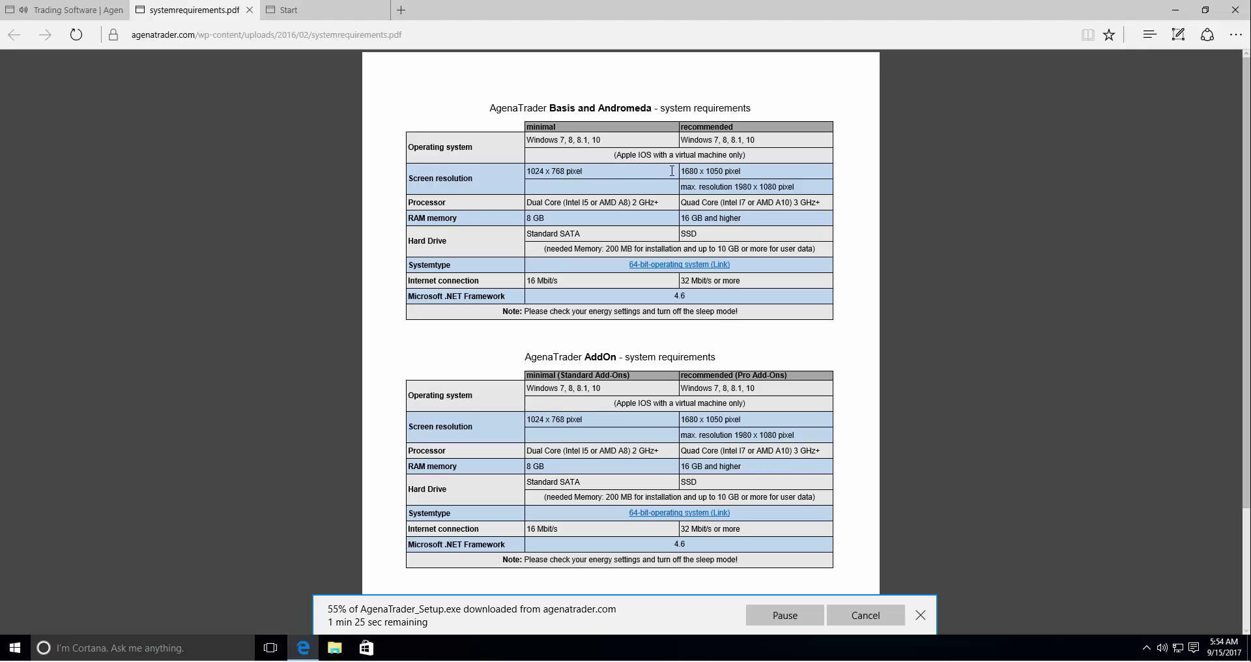
pyautogui.moveTo(683, 186); pyautogui.dragTo(800, 193)
pyautogui.click(800, 194)
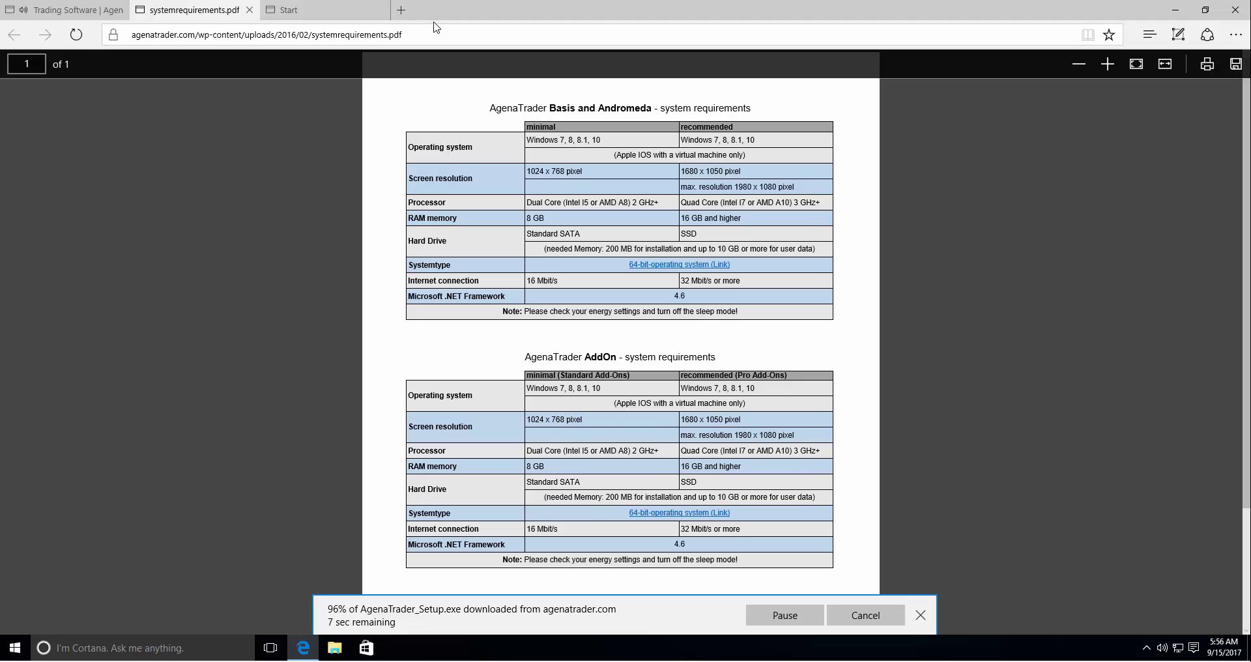
# - Back on the trial tab, run the downloaded AgenaTrader_Setup.exe
pyautogui.click(65, 15)
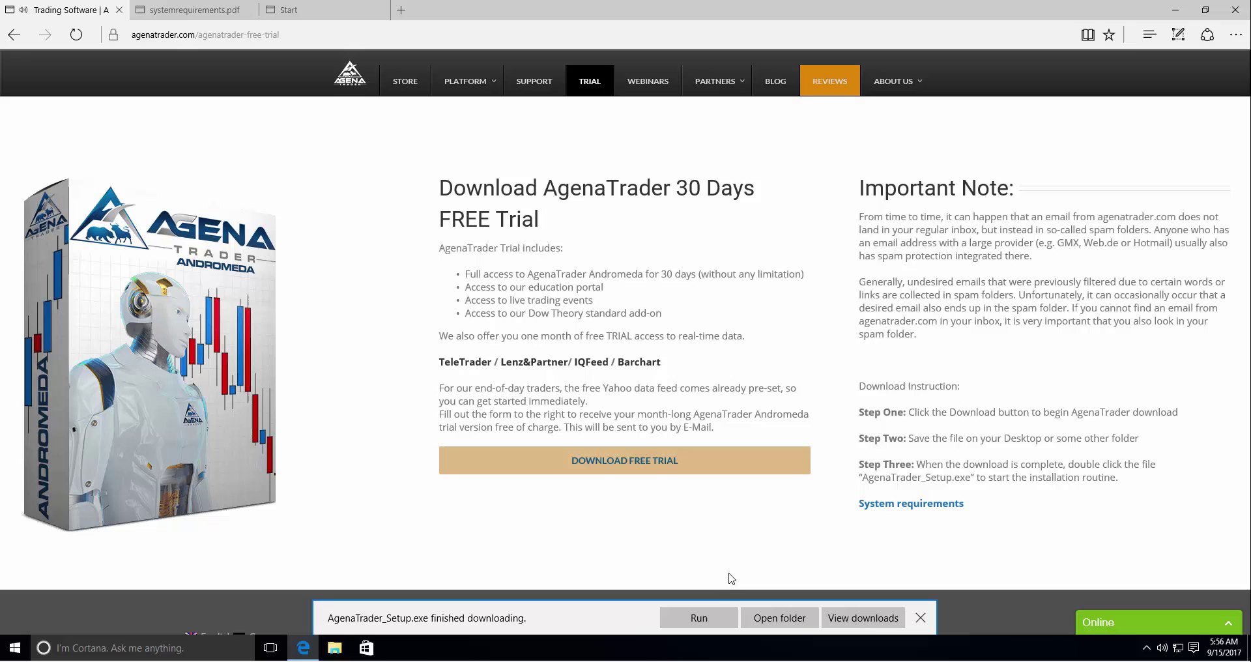
pyautogui.click(701, 618)
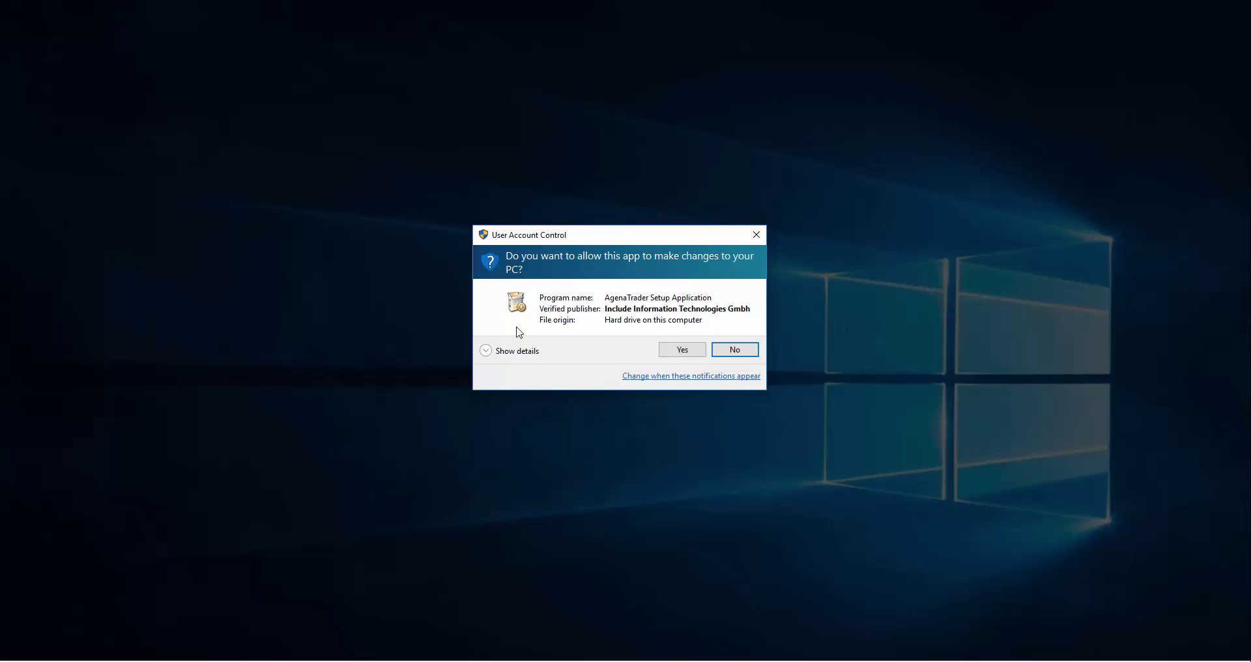
# - Approve both UAC prompts and advance past the welcome page, keeping C:\Program Files\AgenaTrader
pyautogui.click(682, 352)
pyautogui.click(678, 350)
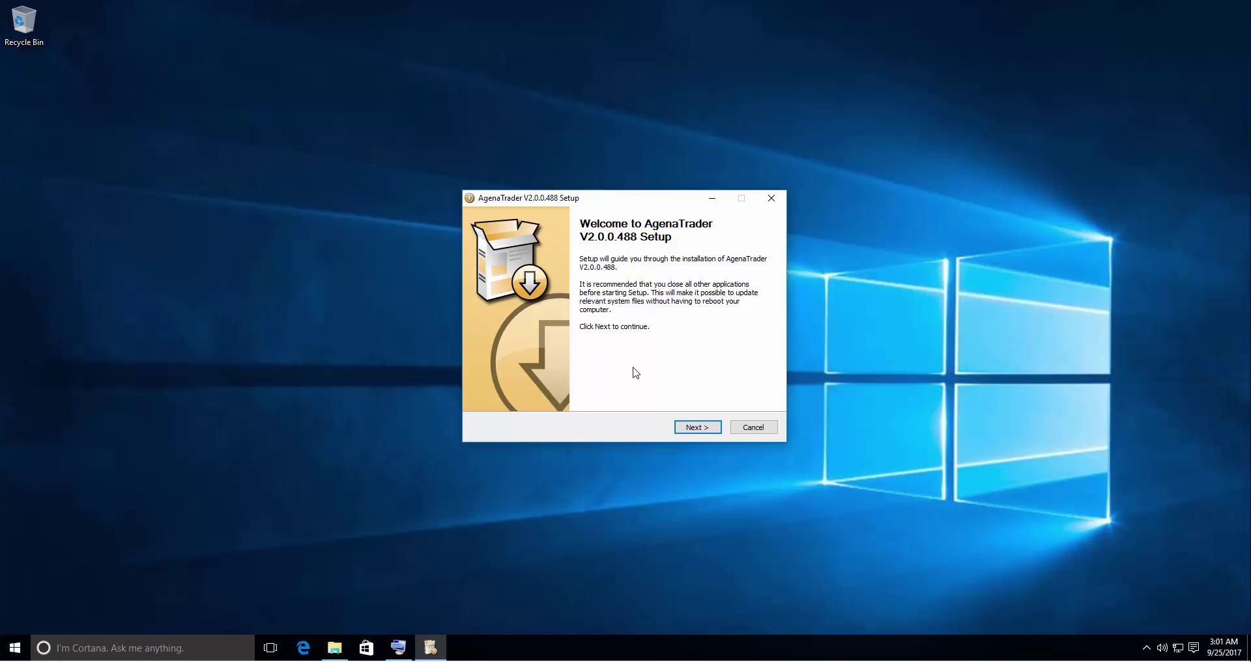
pyautogui.click(695, 428)
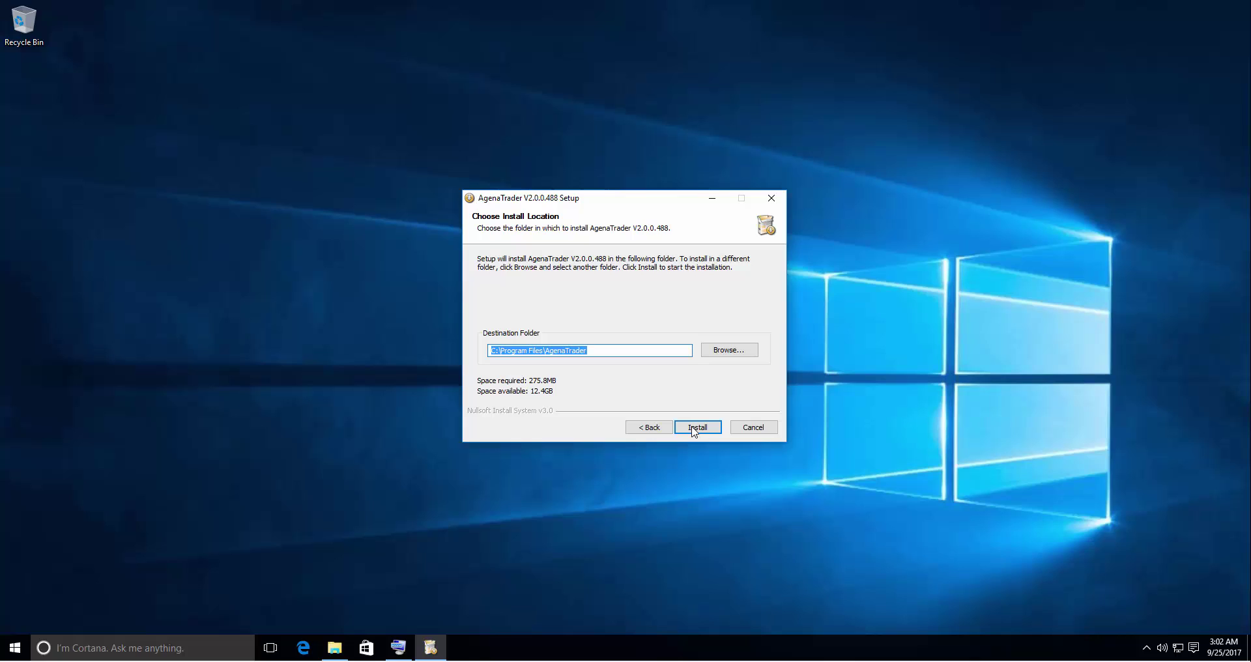
pyautogui.click(668, 352)
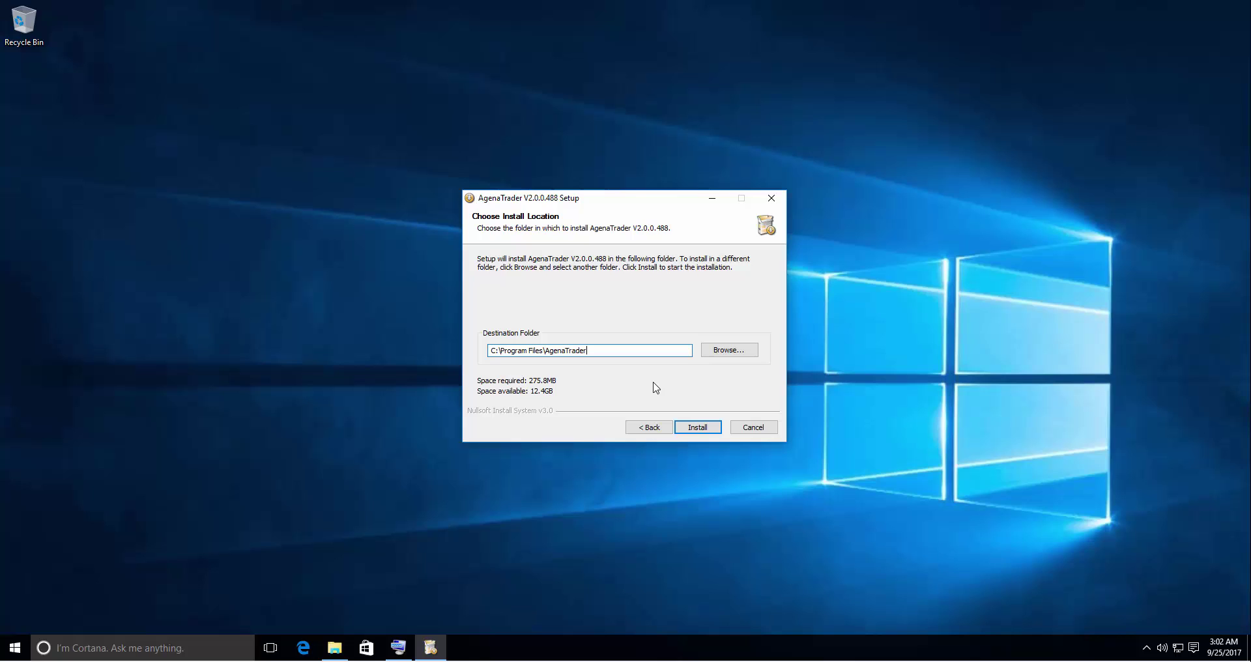
# - Install AgenaTrader V2.0.0.488 into C:\Program Files\AgenaTrader
pyautogui.click(702, 432)
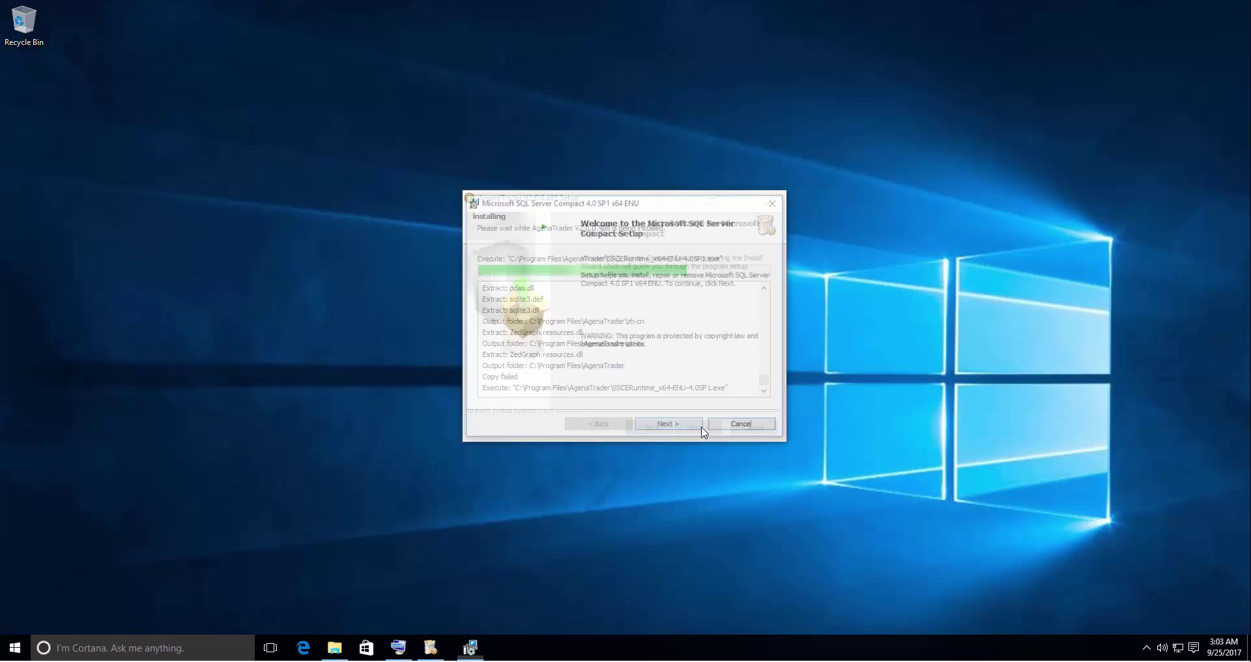
# - Accept the licence terms and install SQL Server Compact 4.0 SP1 x64 through to Finish
pyautogui.click(702, 430)
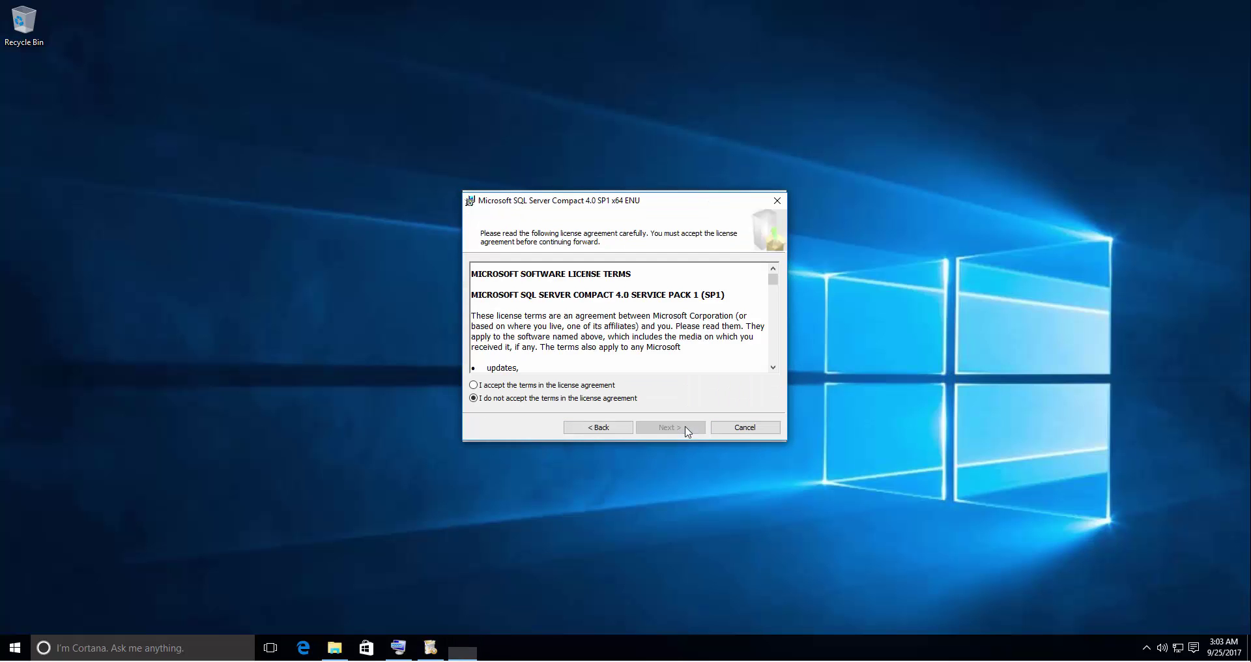
pyautogui.click(593, 386)
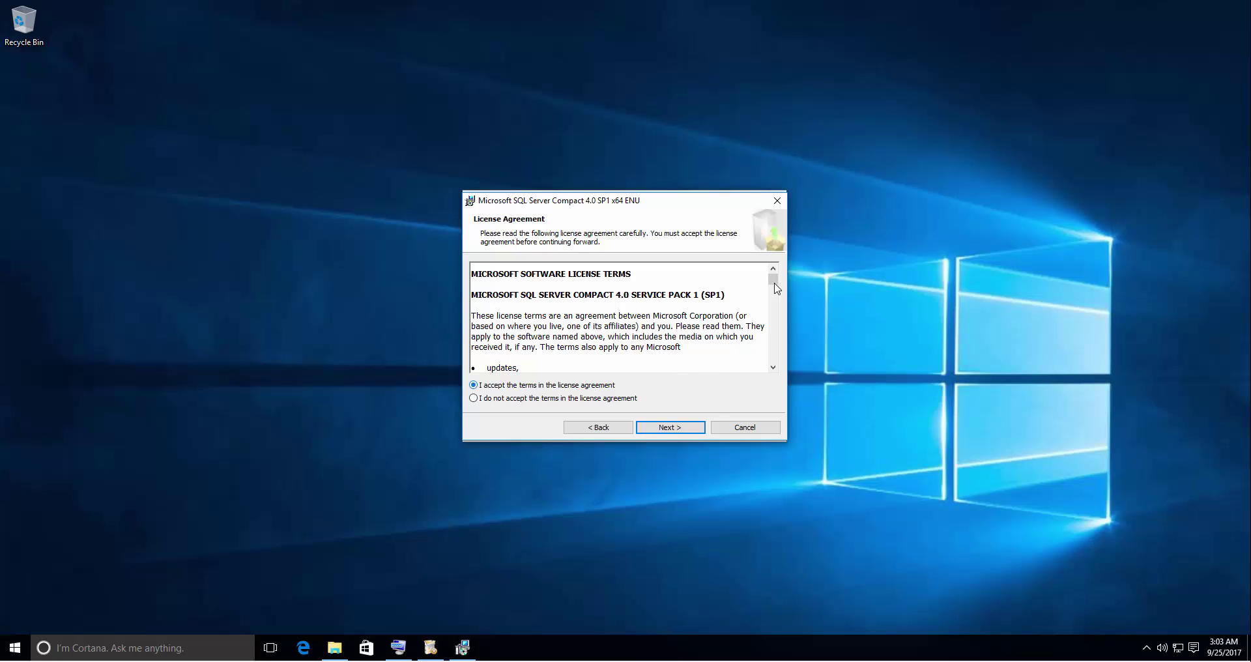
pyautogui.moveTo(773, 280); pyautogui.dragTo(777, 370)
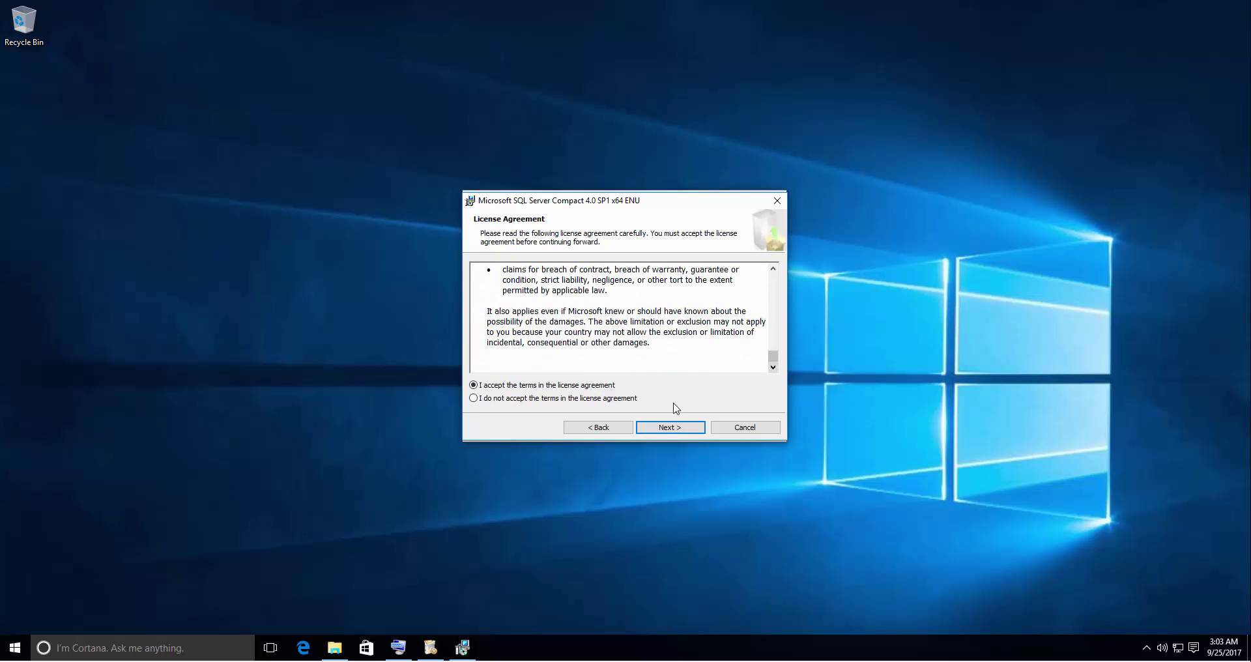
pyautogui.click(672, 428)
pyautogui.click(673, 429)
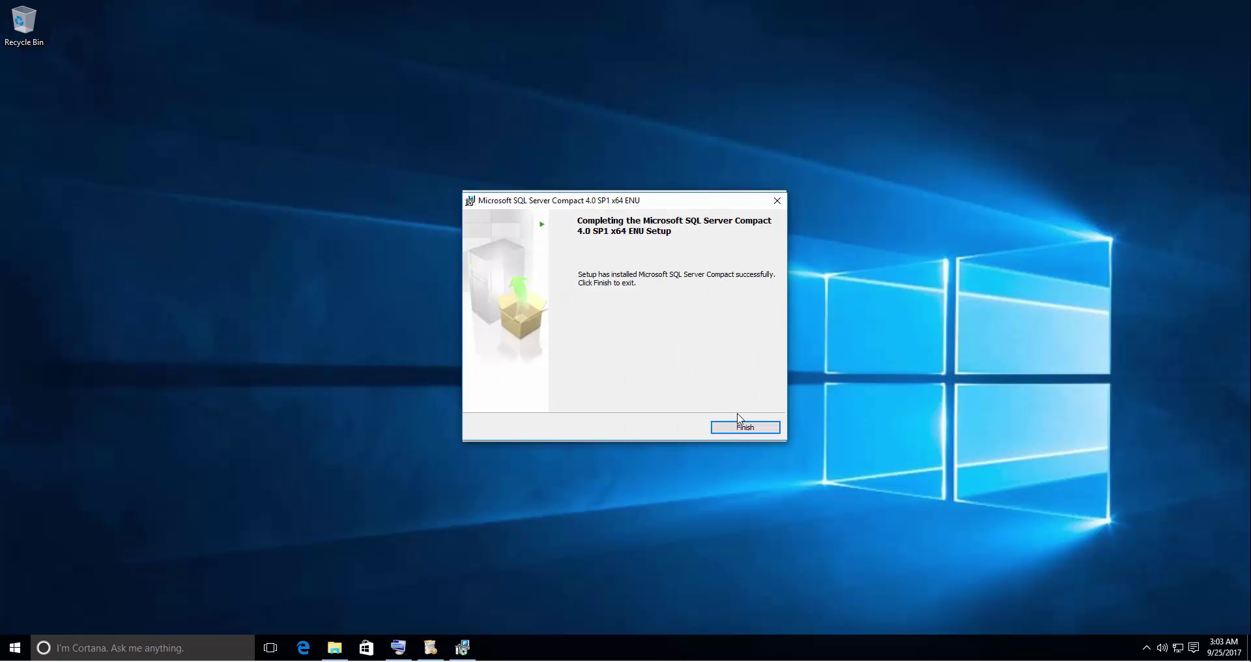
pyautogui.click(743, 427)
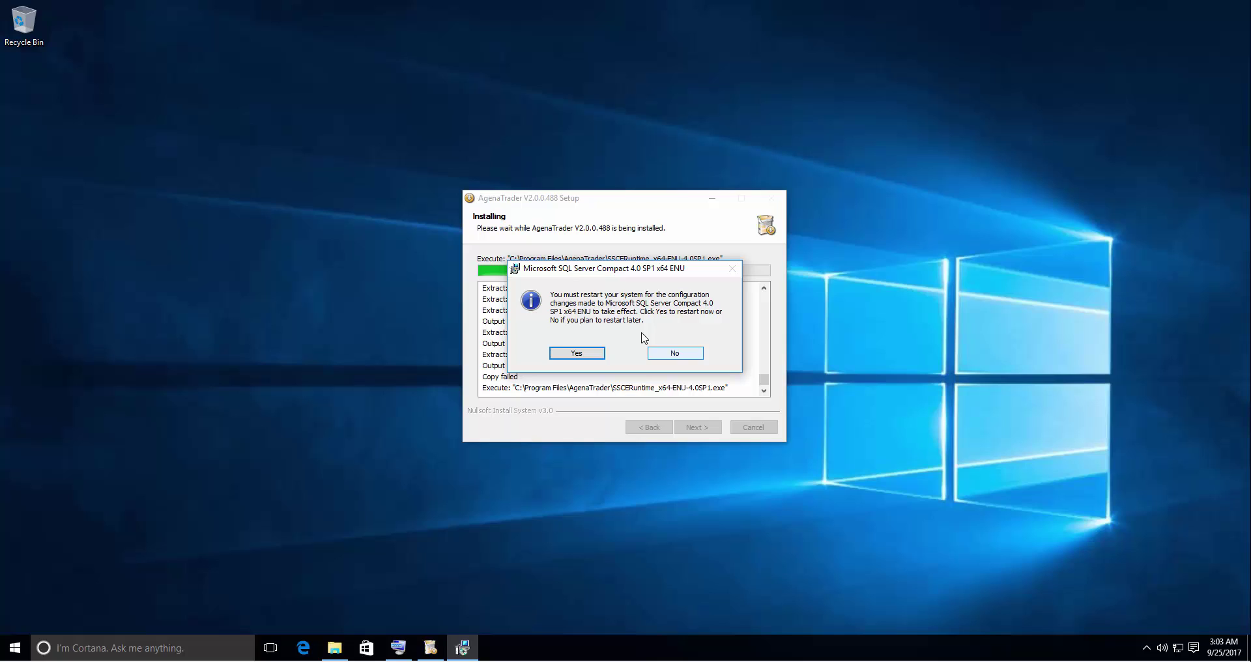
# - Decline the SQL Compact restart, then finish AgenaTrader Setup with Reboot now
pyautogui.click(678, 356)
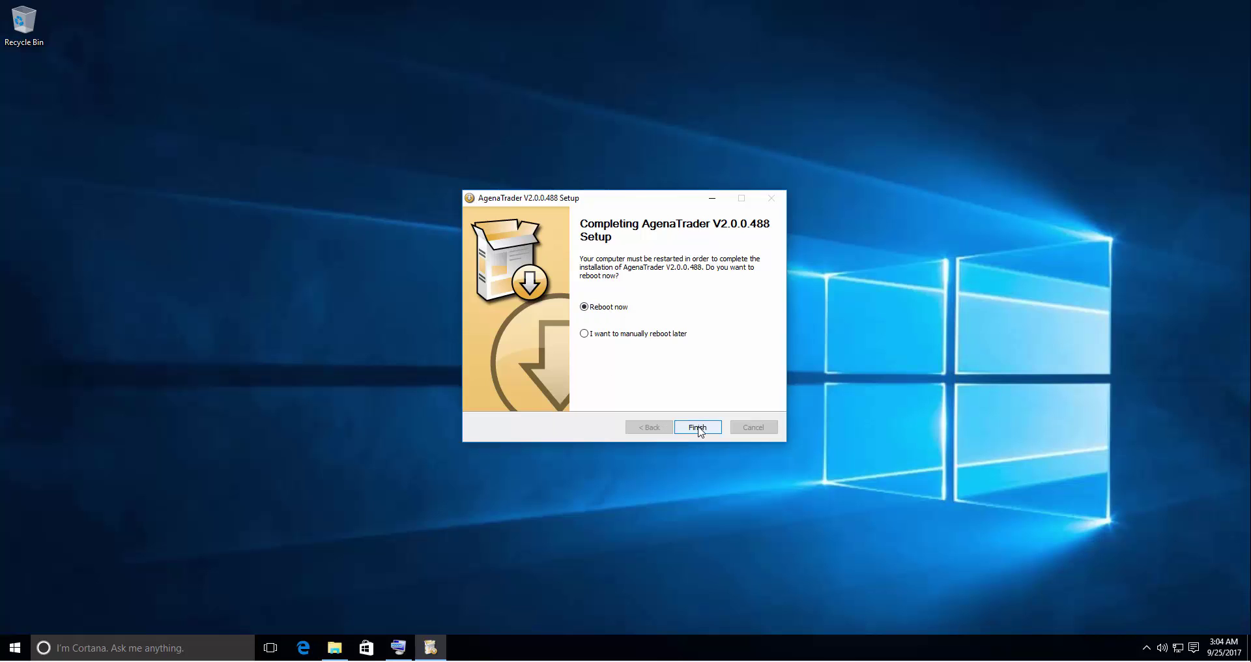
pyautogui.click(699, 429)
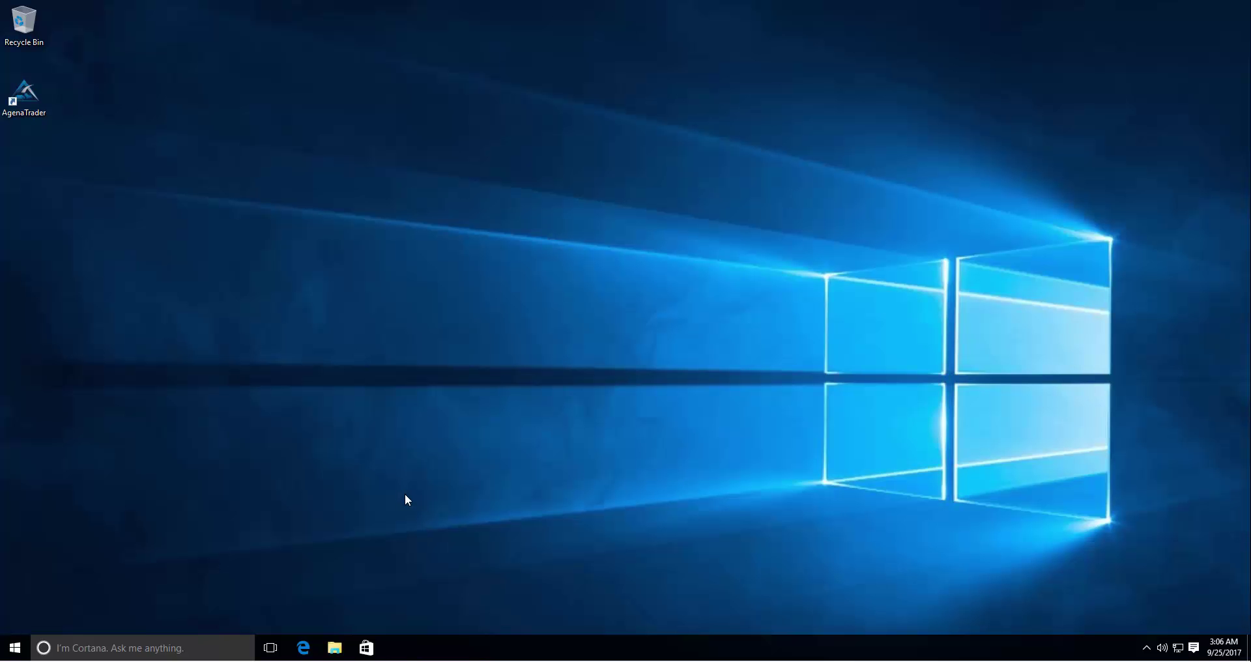
# - Review the System page specs via Win+Pause, then return to Control Panel Home
pyautogui.press('super+Pause')
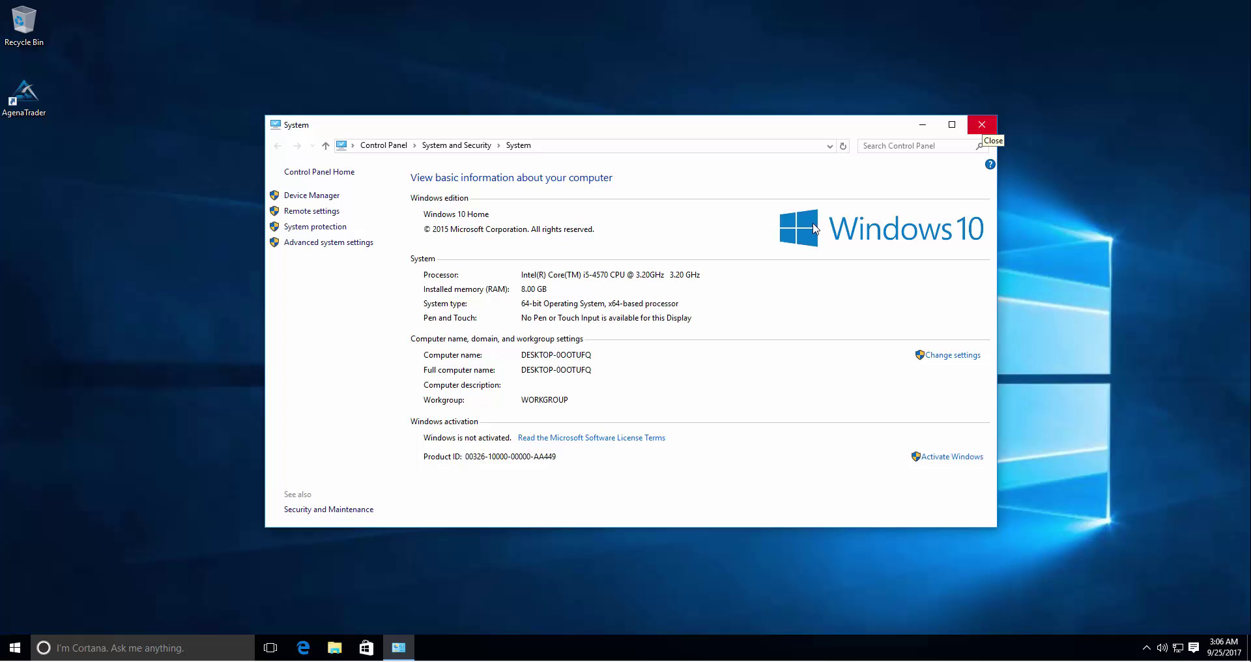
pyautogui.click(329, 173)
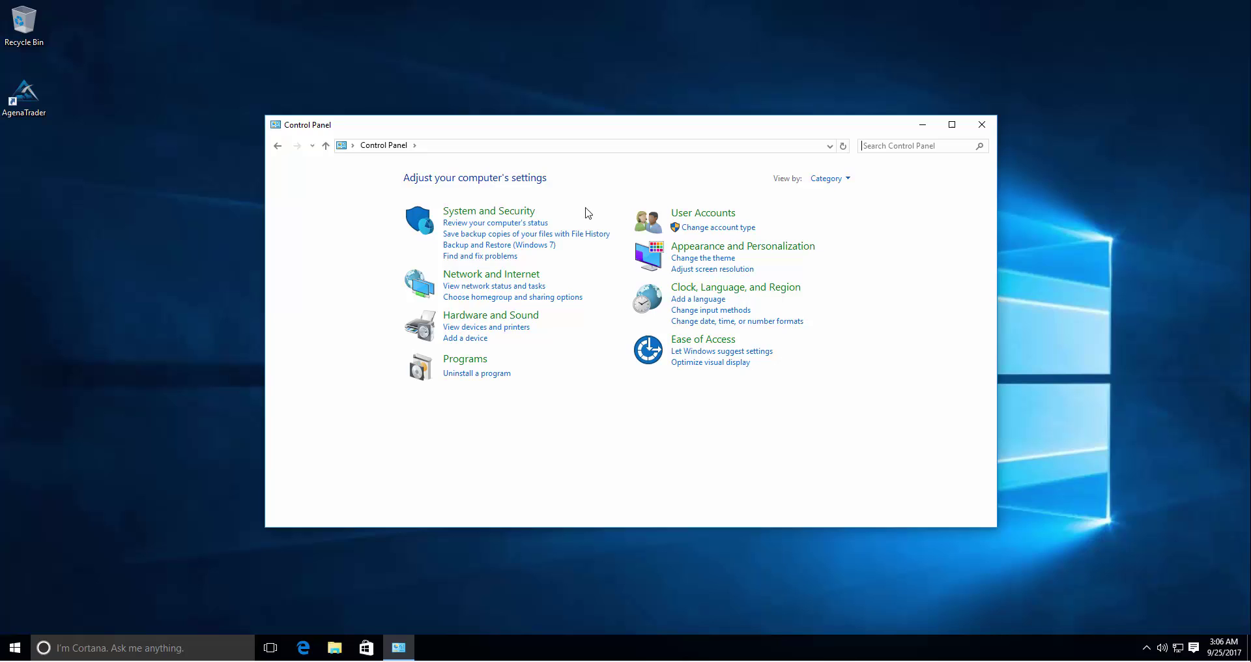
# - Switch Control Panel to Small icons view and open Programs and Features
pyautogui.click(833, 185)
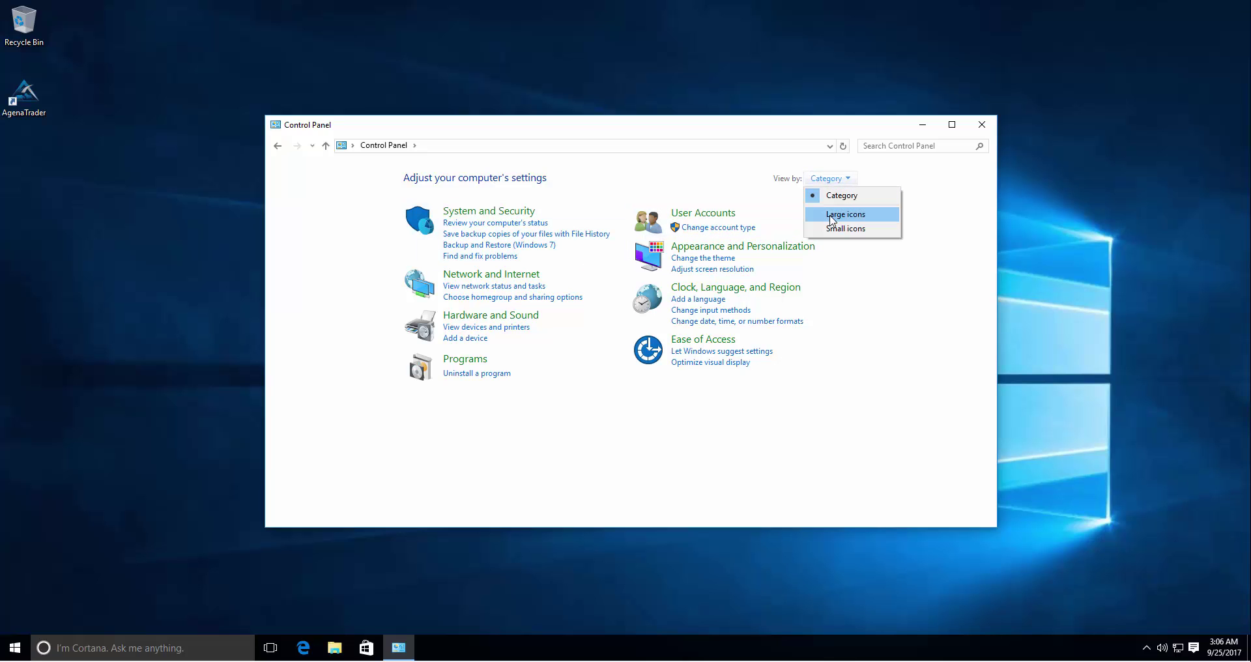
pyautogui.click(834, 229)
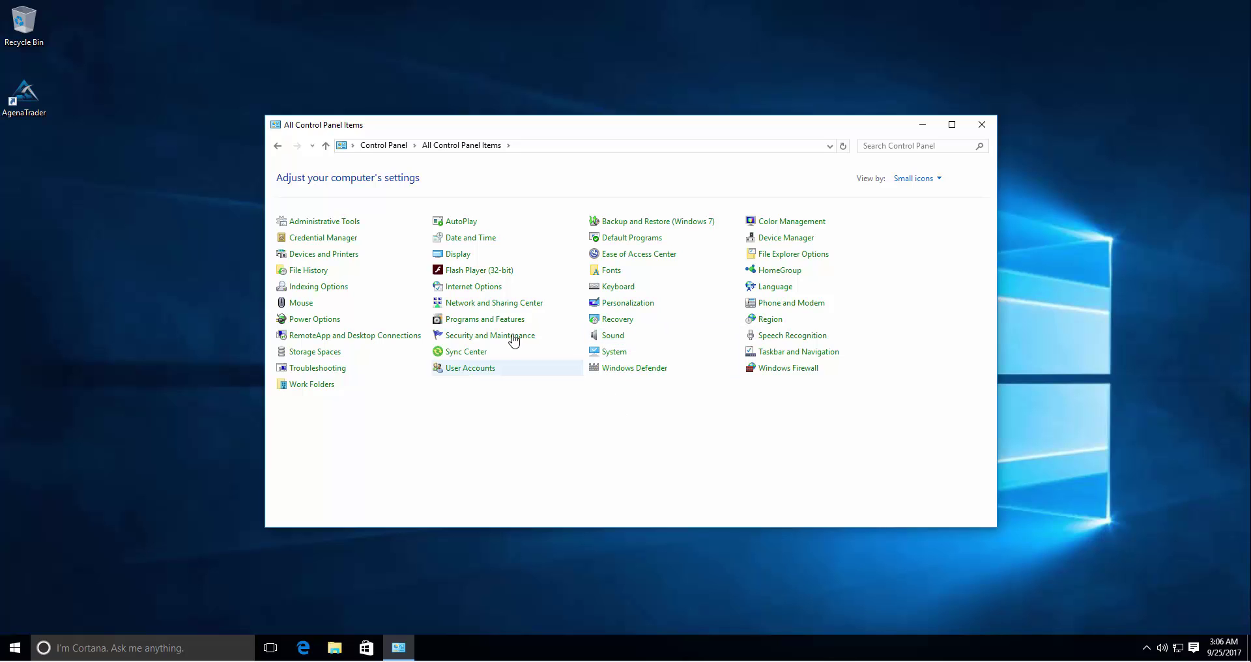
pyautogui.click(473, 320)
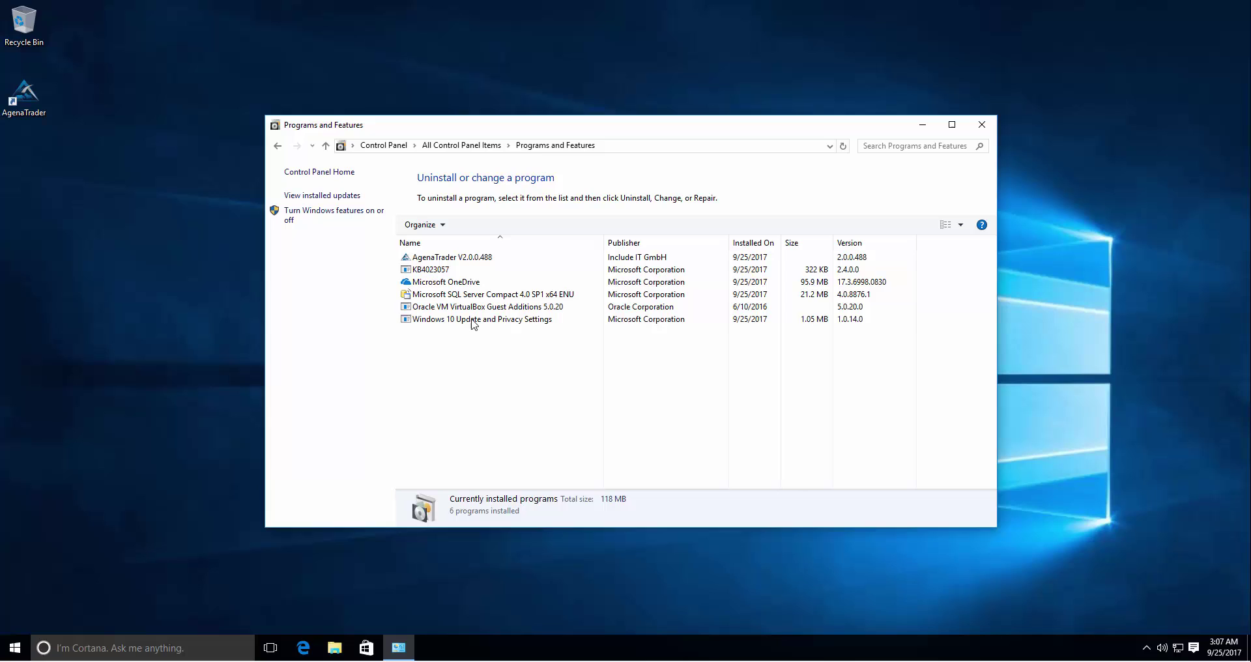
# - Inspect .NET Framework 4.6 Advanced Services in Windows features, cancel without changes, and close the window
pyautogui.click(319, 212)
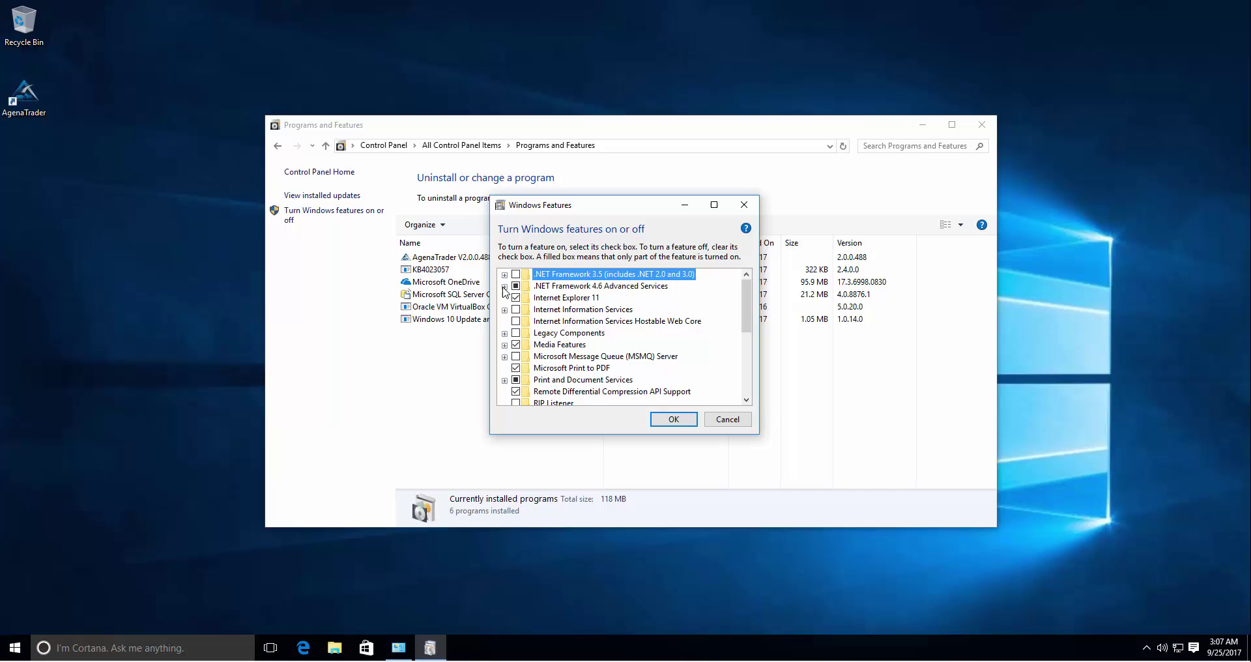
pyautogui.click(504, 286)
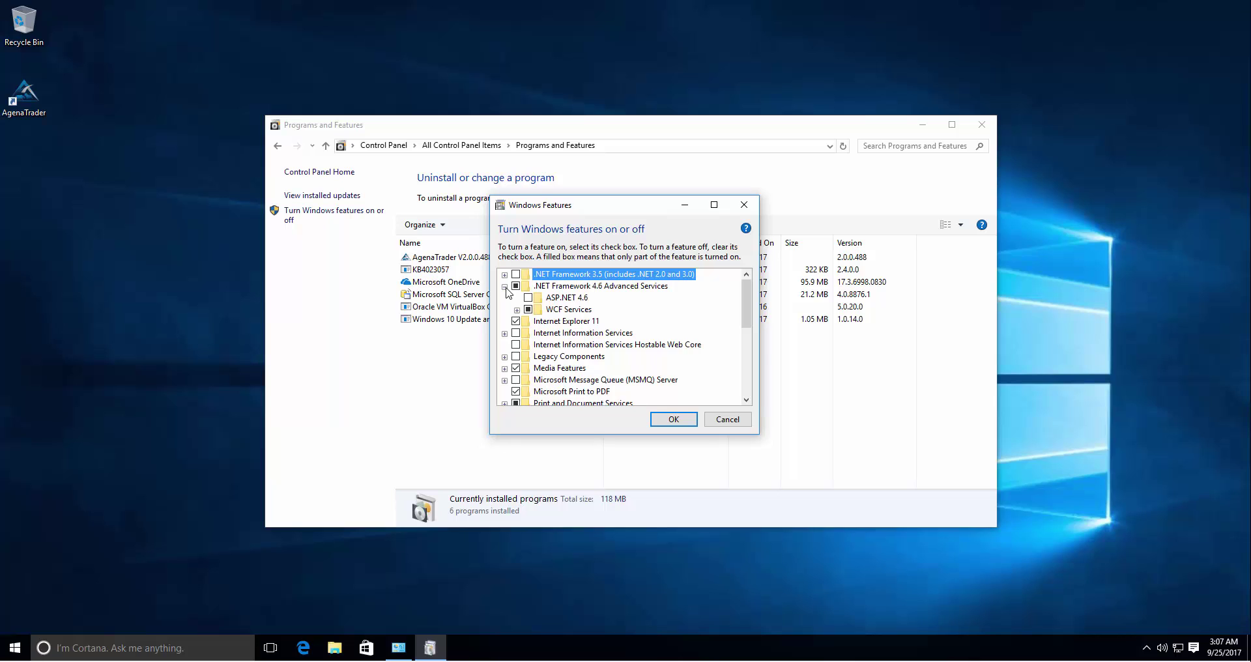
pyautogui.click(505, 286)
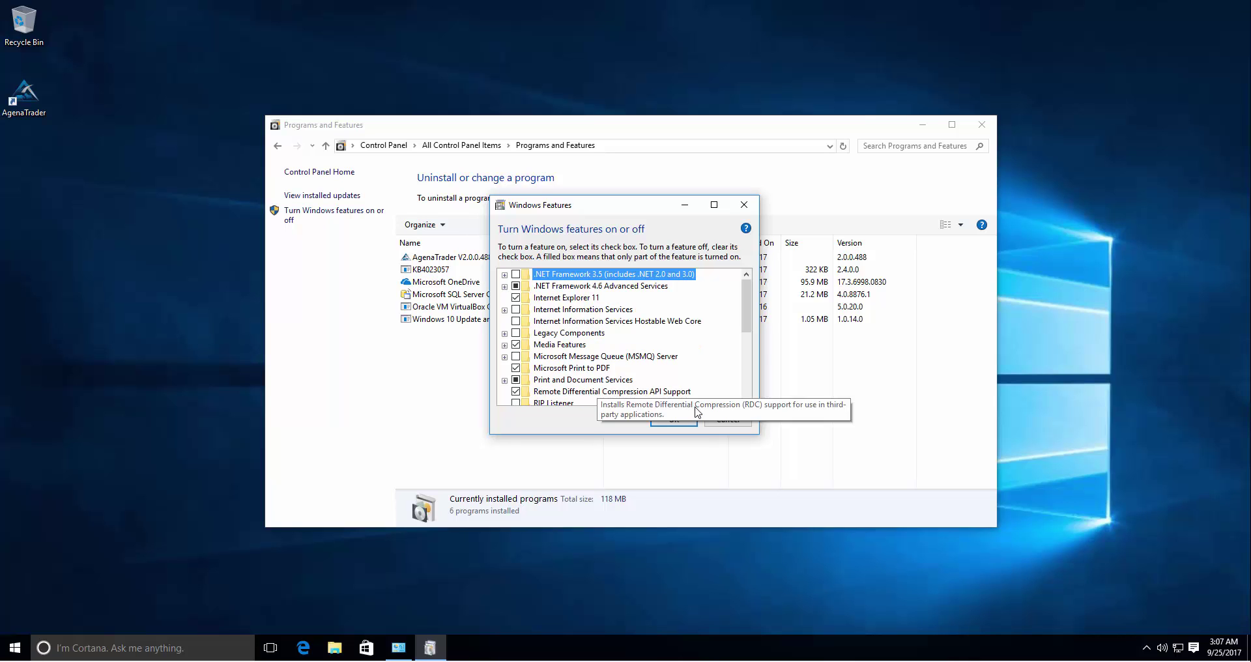
pyautogui.click(727, 420)
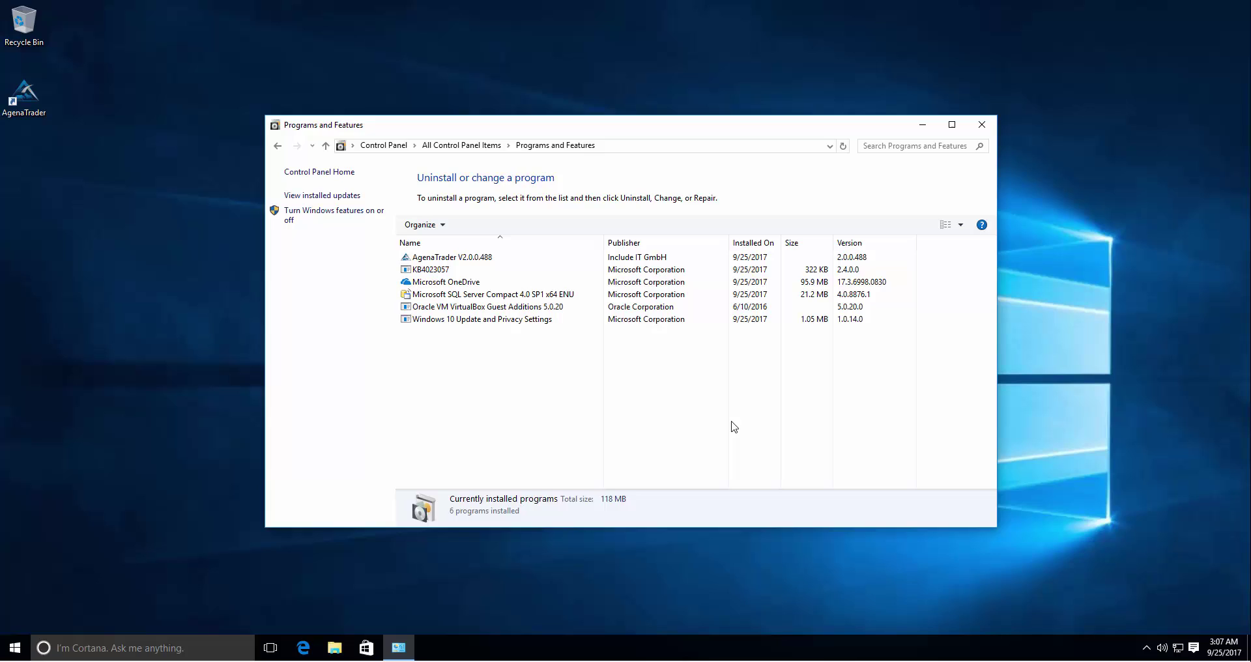
pyautogui.hotkey('alt', 'F4')
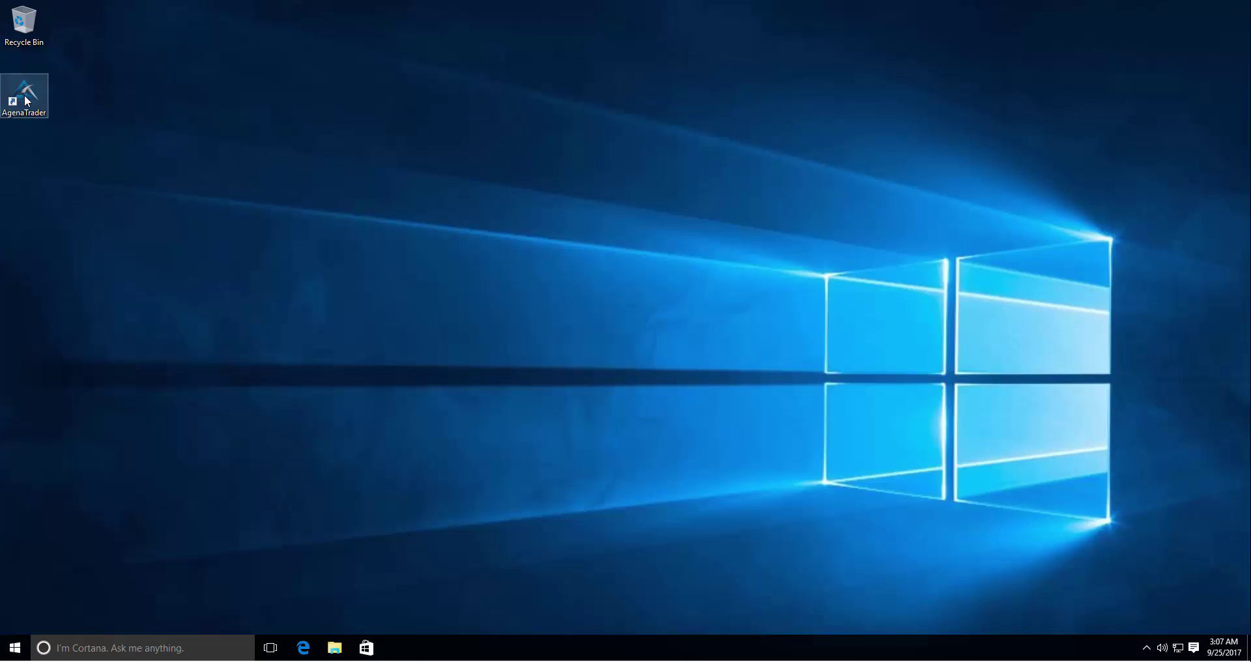
# - Launch AgenaTrader from the desktop shortcut and bring the License Activation window forward
pyautogui.doubleClick(26, 100)
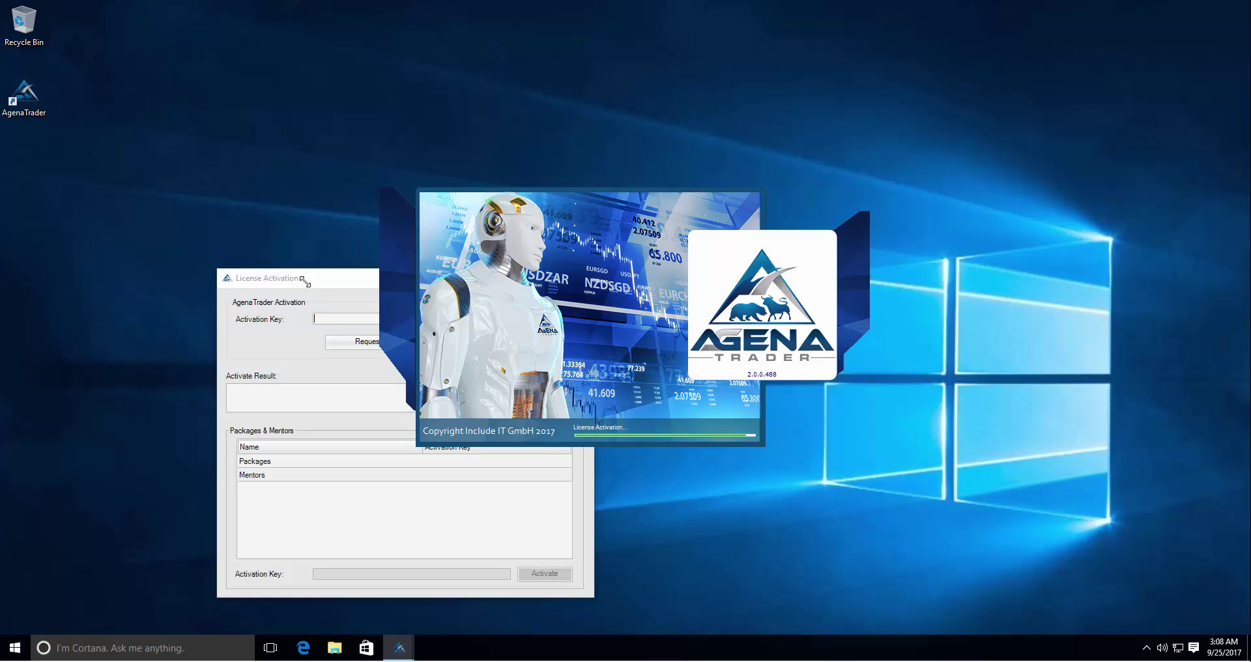
pyautogui.click(354, 280)
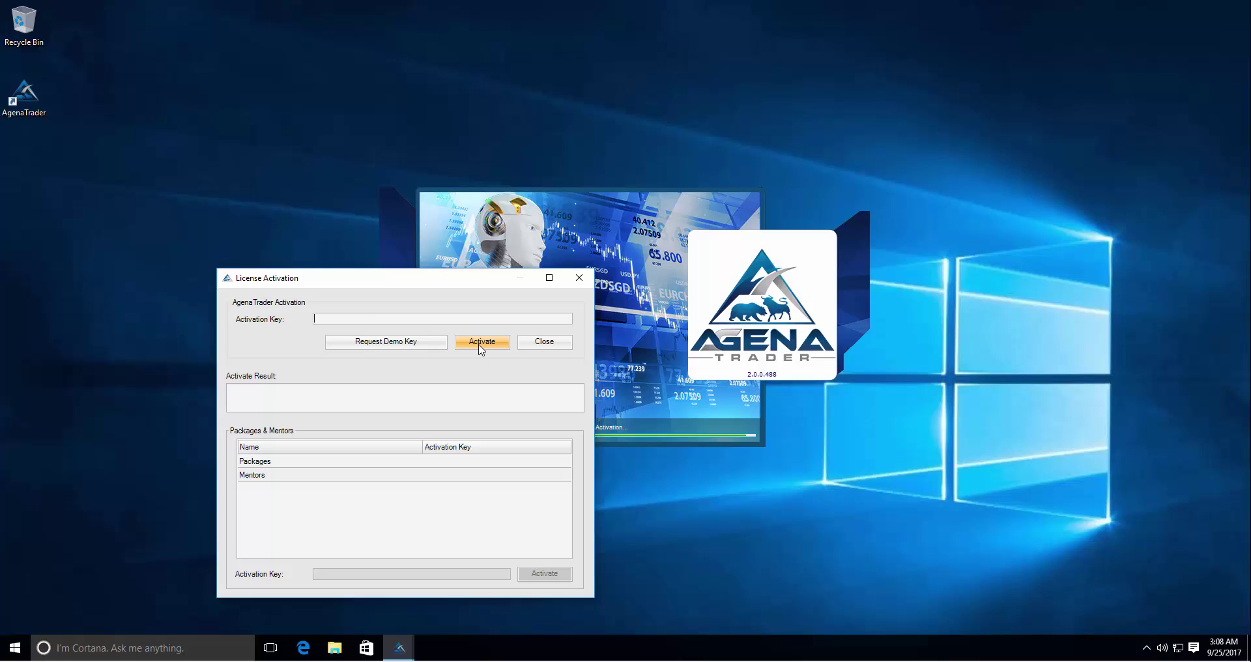
# - Fill the demo key form with the user's first name, last name and e-mail, English, tips opt-in, and submit
pyautogui.click(387, 345)
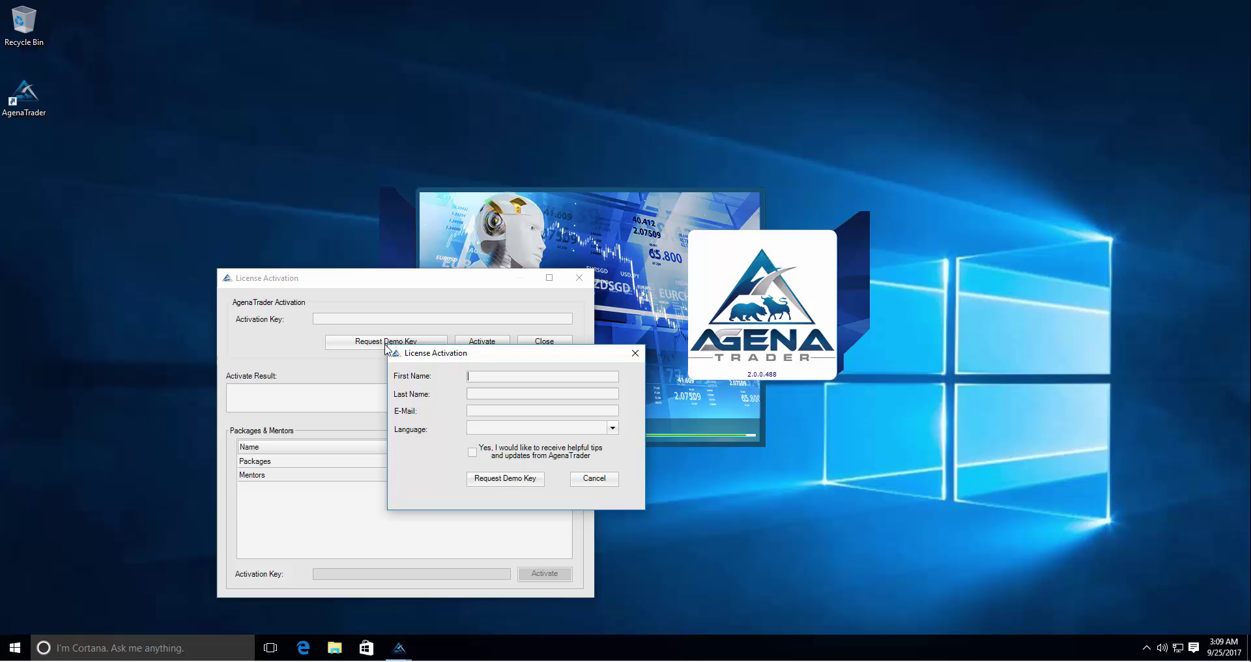
pyautogui.press('Tab')
pyautogui.press('Tab')
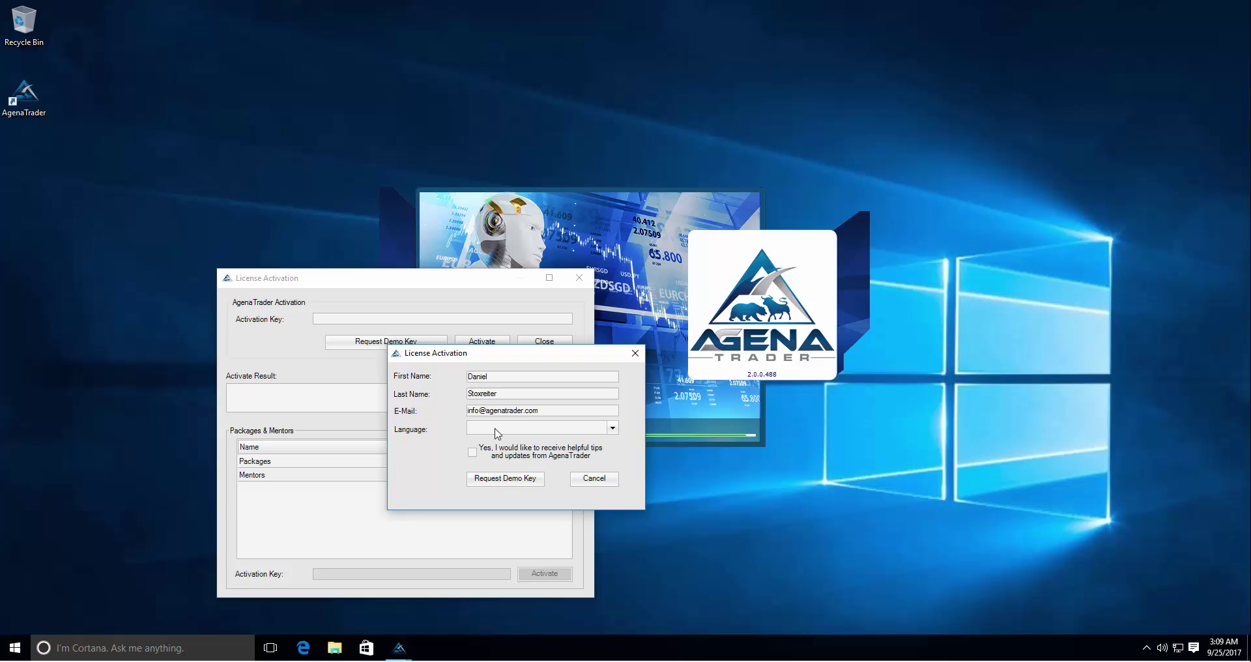
pyautogui.click(498, 434)
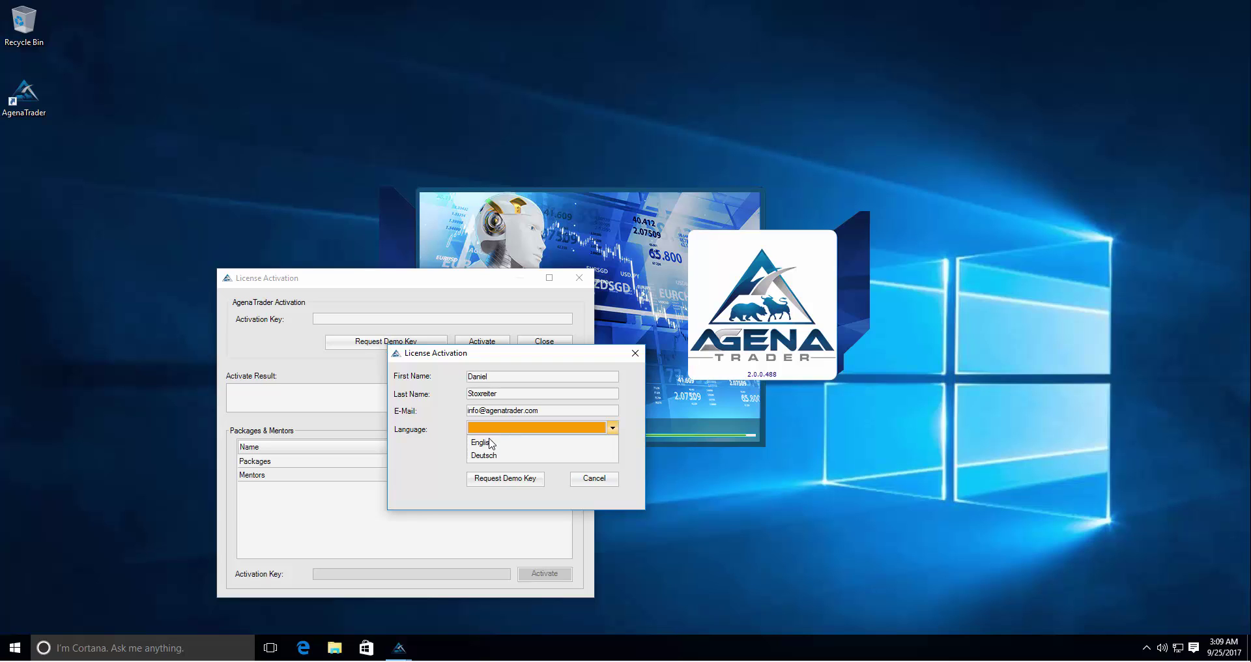
pyautogui.click(490, 440)
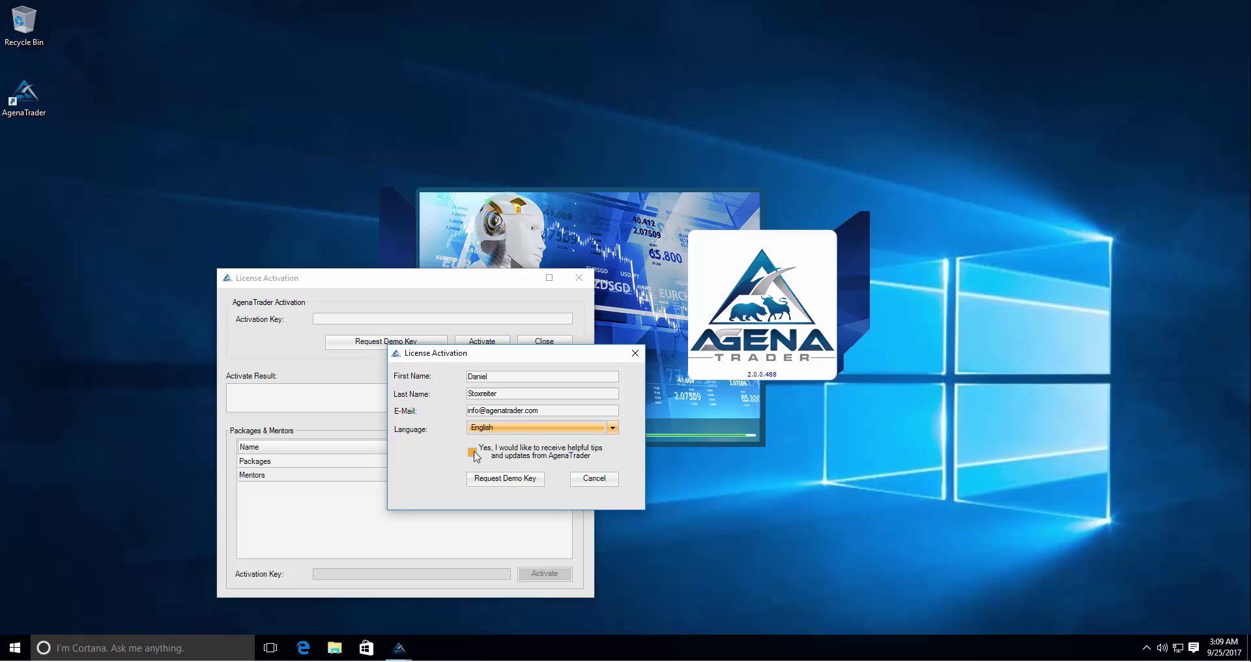
pyautogui.click(474, 453)
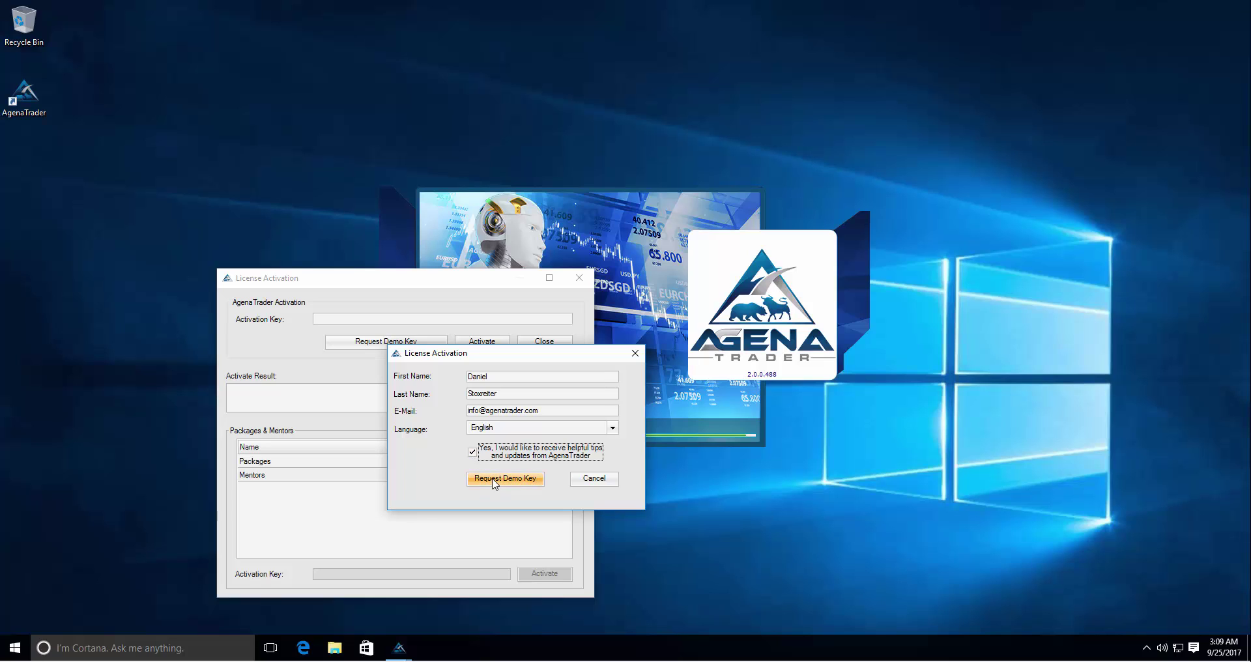
pyautogui.click(492, 481)
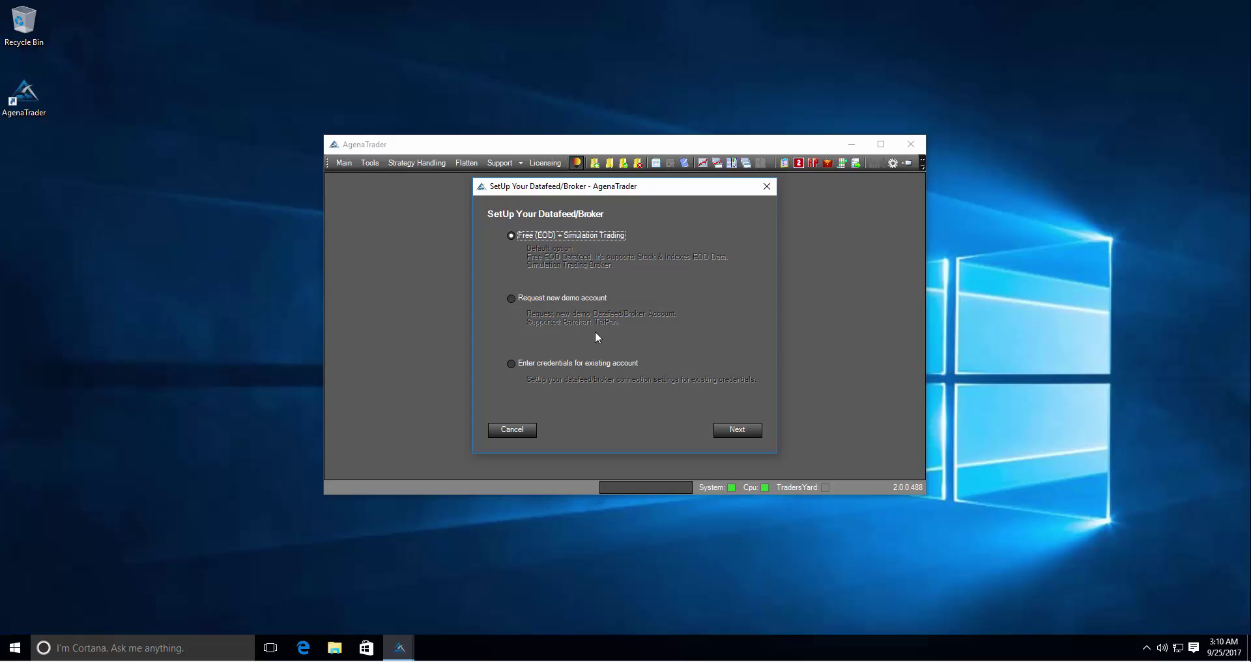
# - Compare the demo-account and existing-credentials options, then choose Free (EOD) + Simulation Trading and continue
pyautogui.click(552, 297)
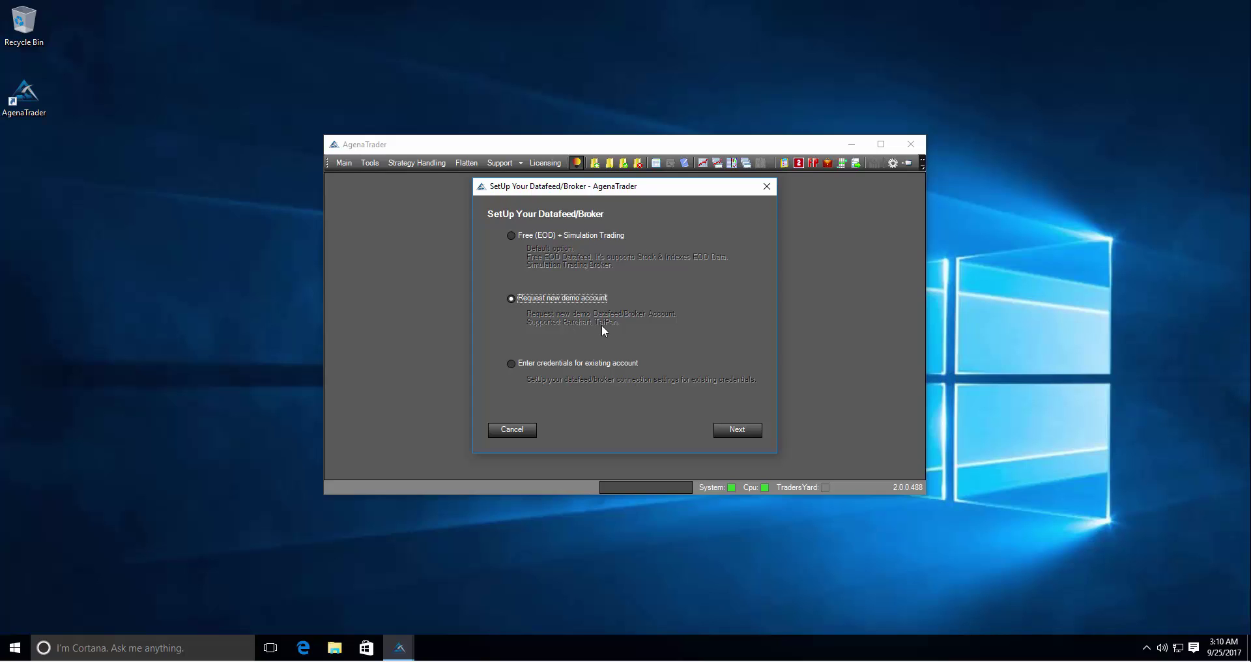
pyautogui.click(584, 367)
pyautogui.click(531, 301)
pyautogui.click(530, 239)
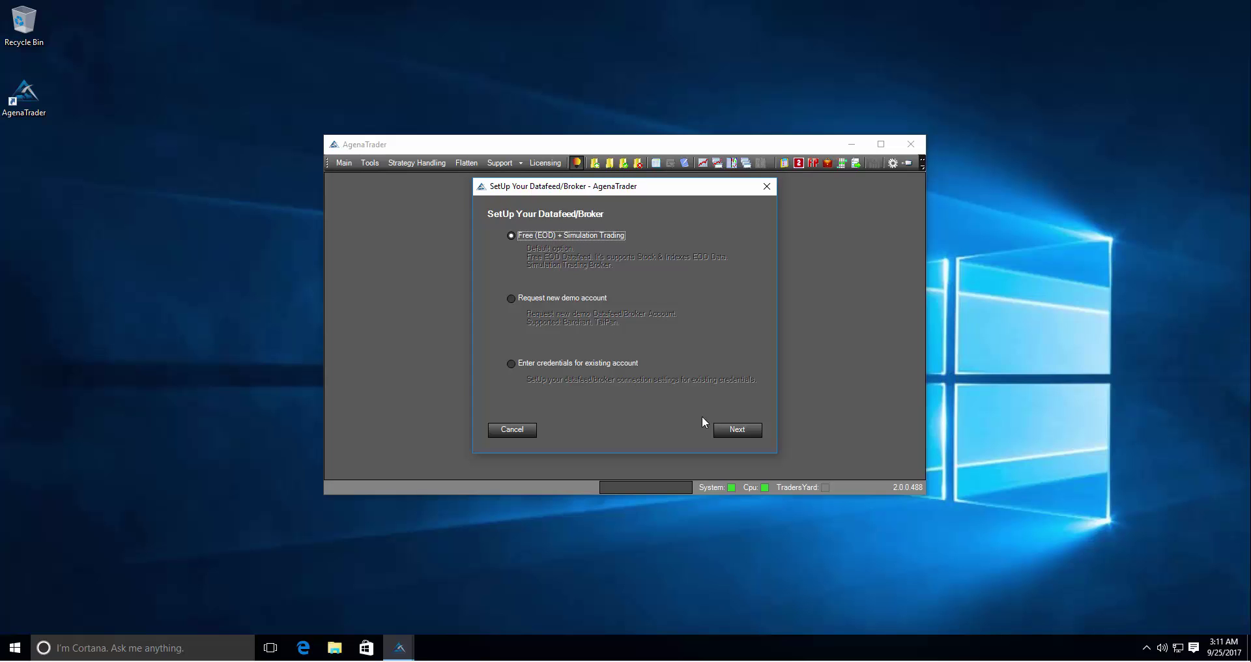
pyautogui.click(731, 430)
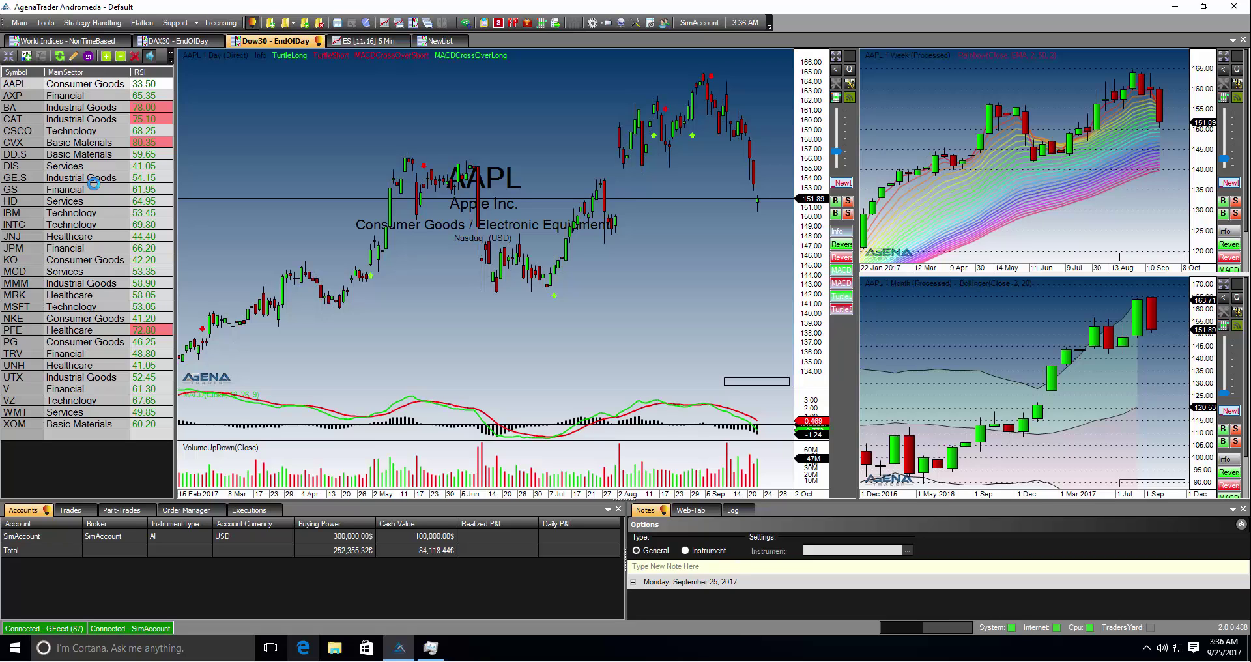
# - Disconnect the GFeed data feed through Main > Connections > Disconnect
pyautogui.press('alt')
pyautogui.press('Down')
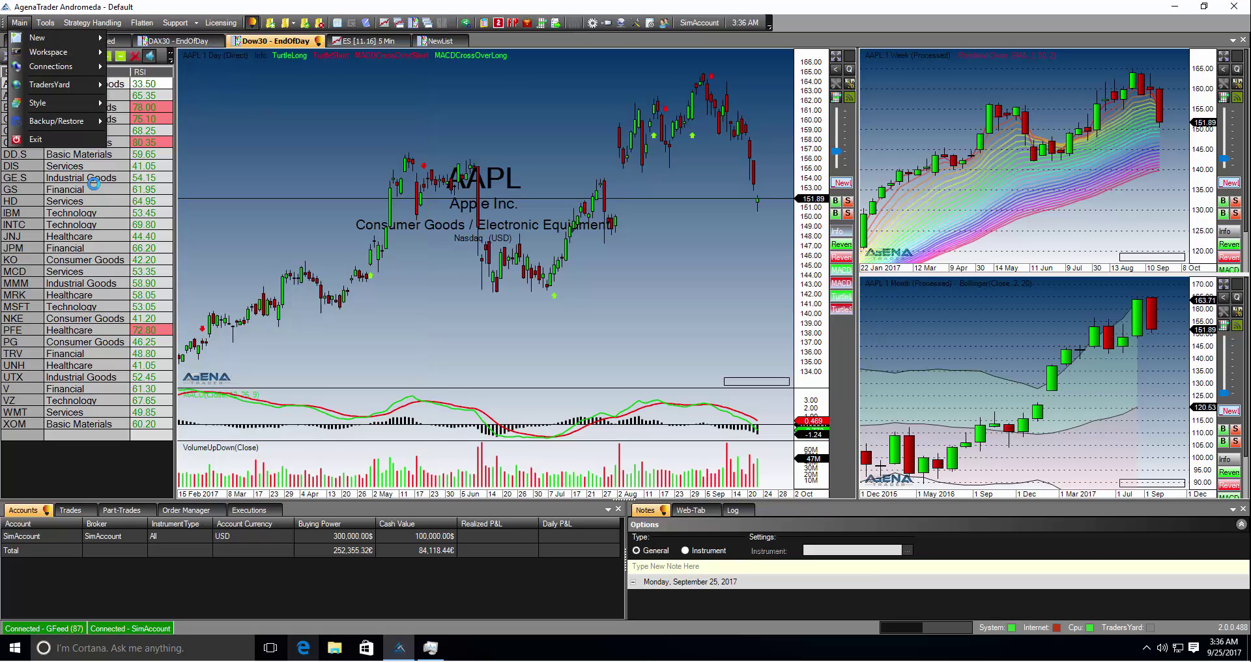
pyautogui.press('Down')
pyautogui.press('Down')
pyautogui.press('Right')
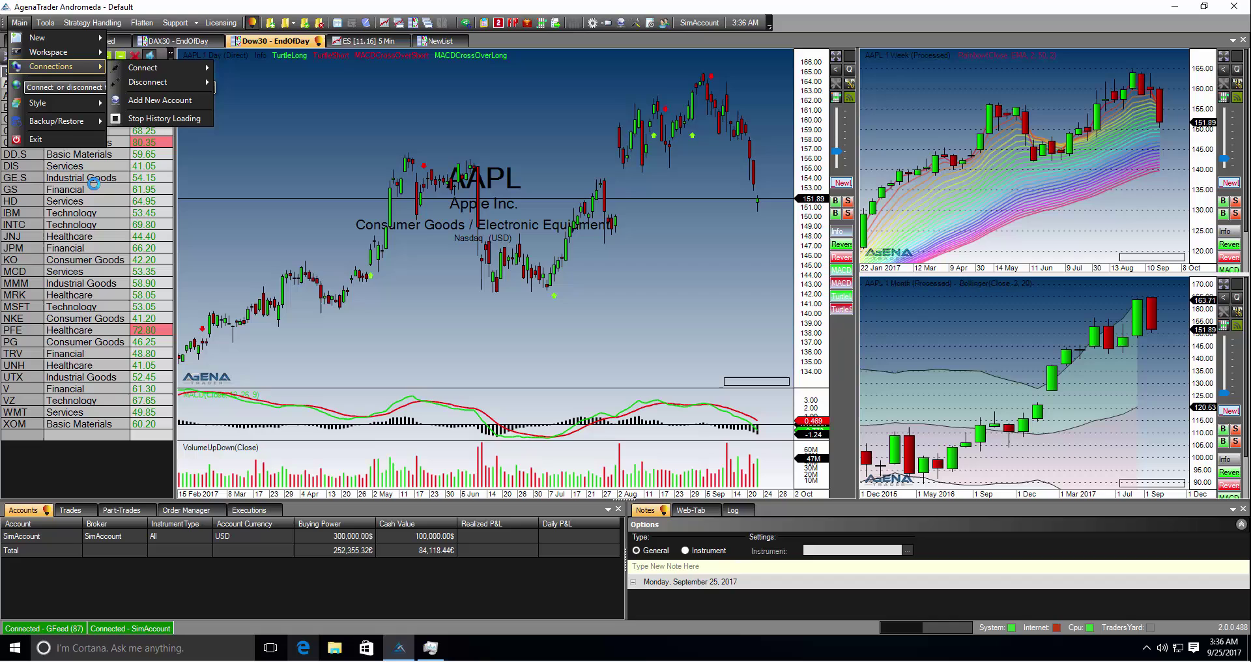
pyautogui.press('Down')
pyautogui.press('Right')
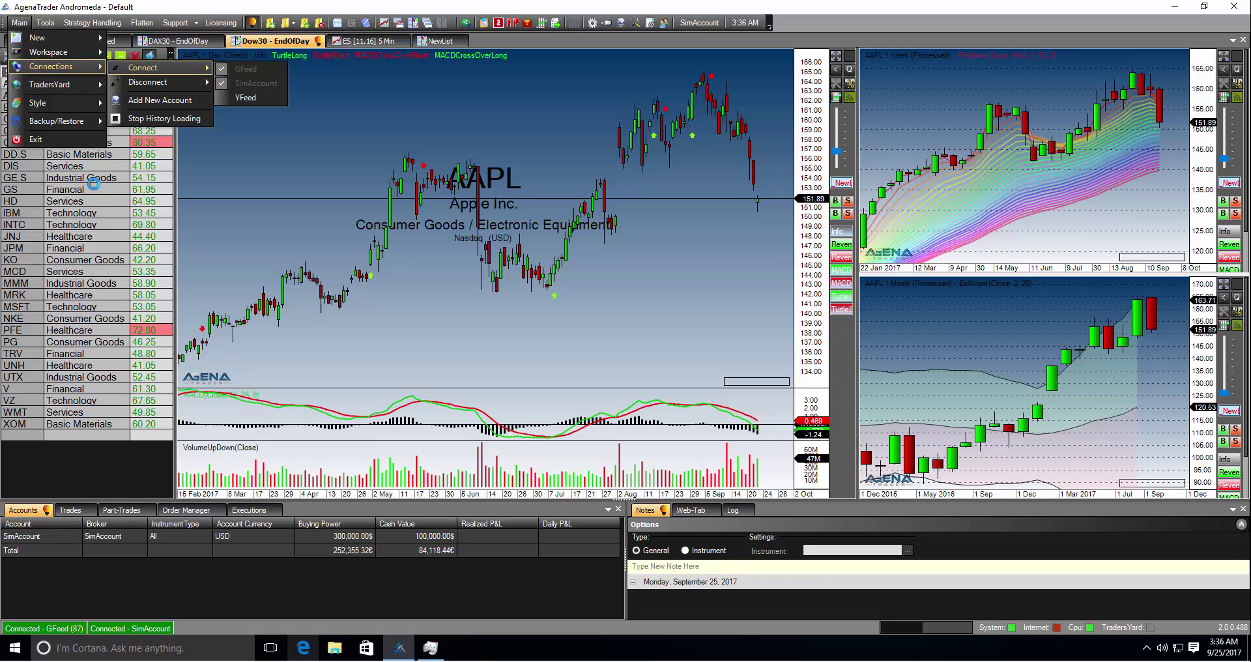
pyautogui.press('Left')
pyautogui.press('Down')
pyautogui.press('Right')
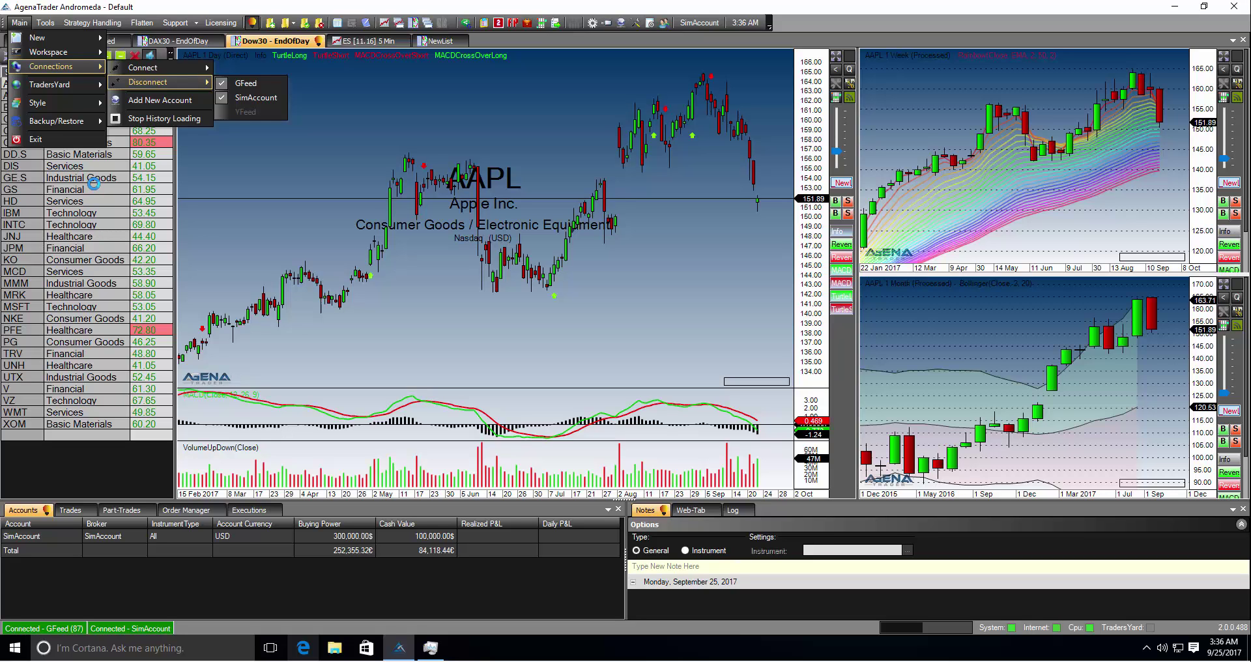
pyautogui.press('Down')
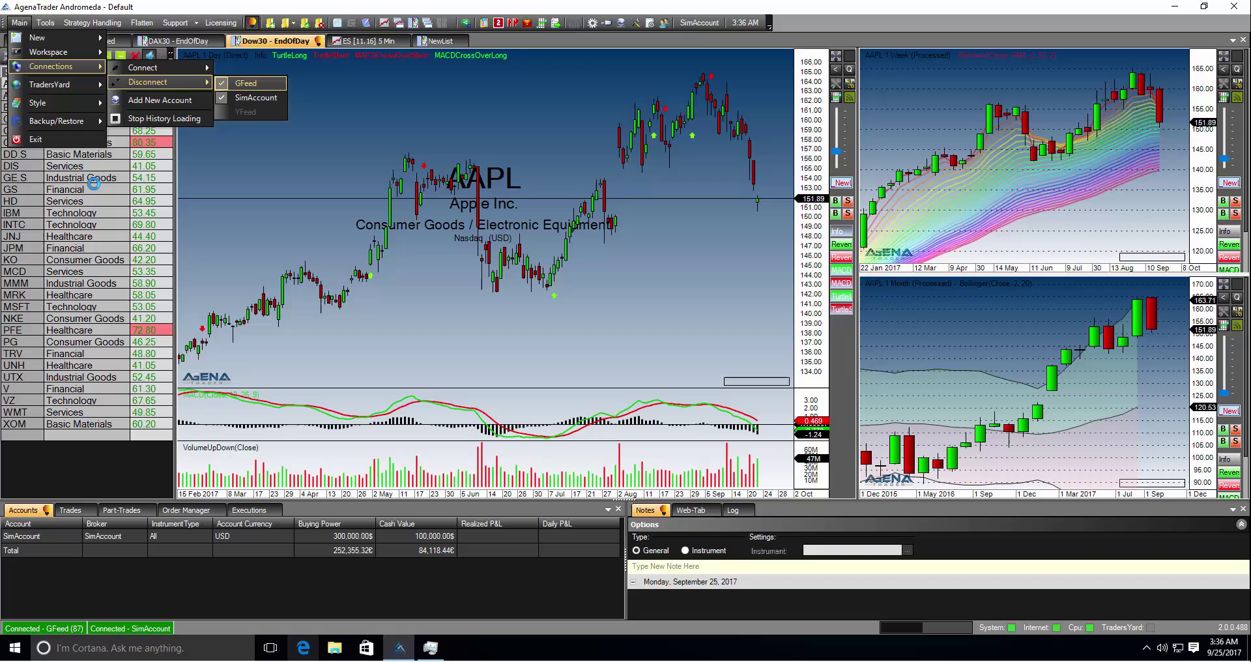
pyautogui.press('Return')
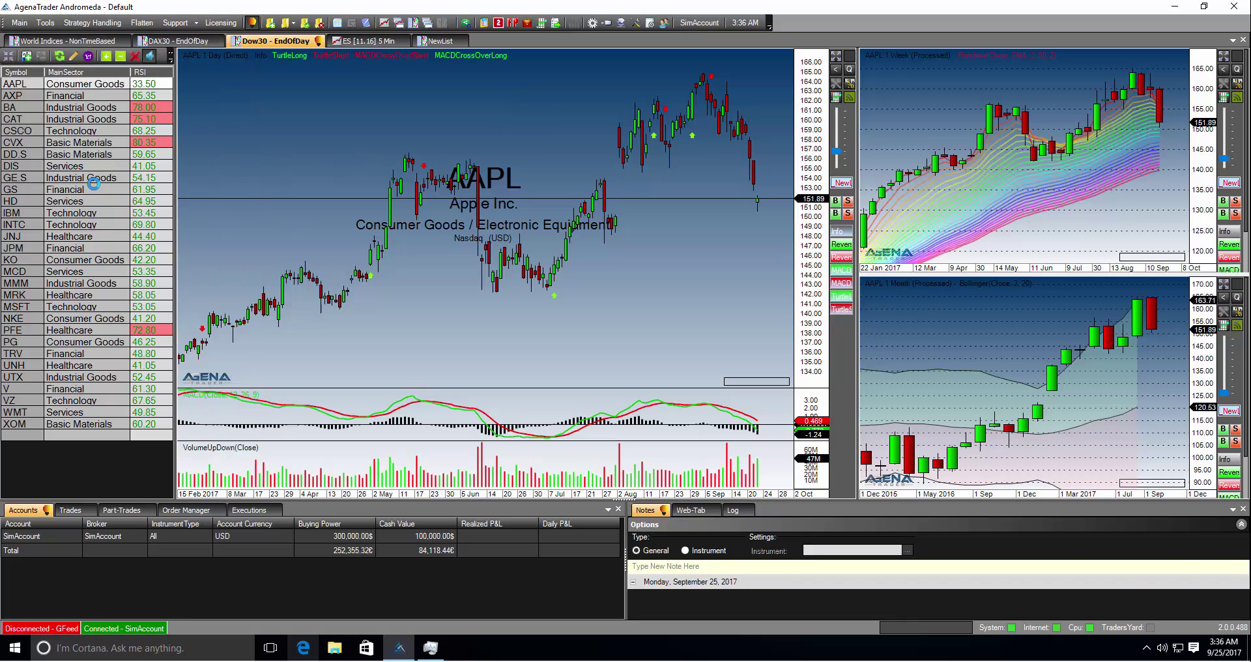
# - Choose Main > Connections > Add New Account to open Account Connection Set Up
pyautogui.press('alt')
pyautogui.press('Down')
pyautogui.press('Down')
pyautogui.press('Down')
pyautogui.press('Right')
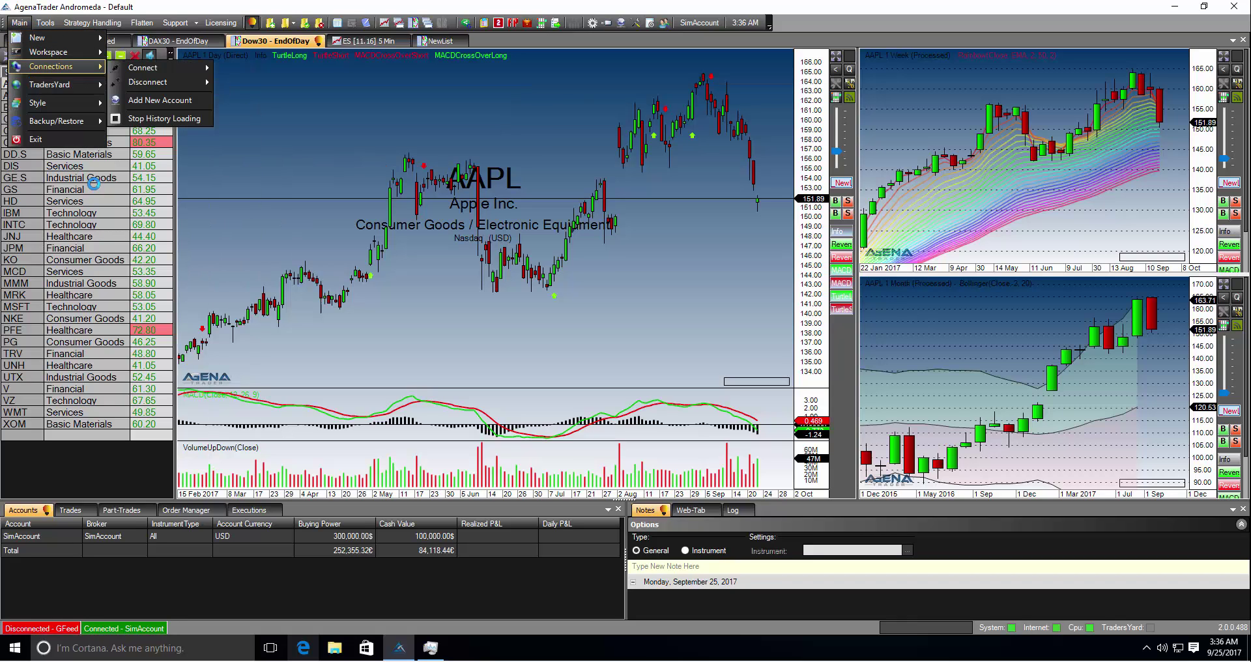
pyautogui.press('Down')
pyautogui.press('Down')
pyautogui.press('Right')
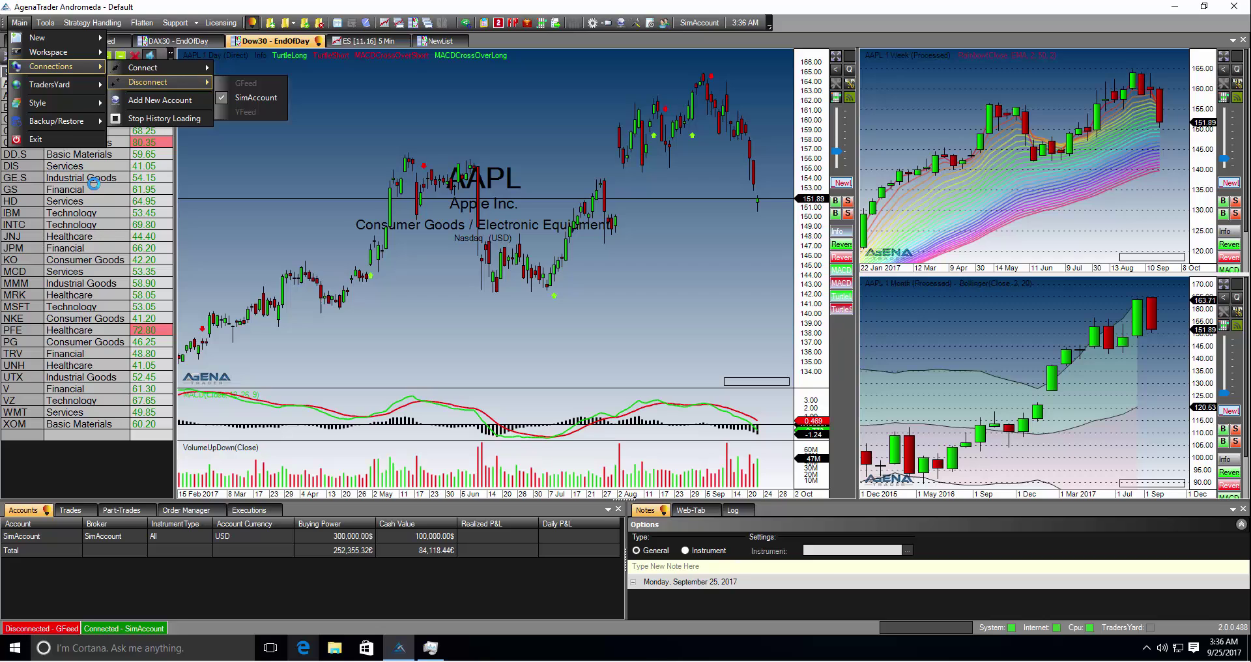
pyautogui.press('Left')
pyautogui.press('Down')
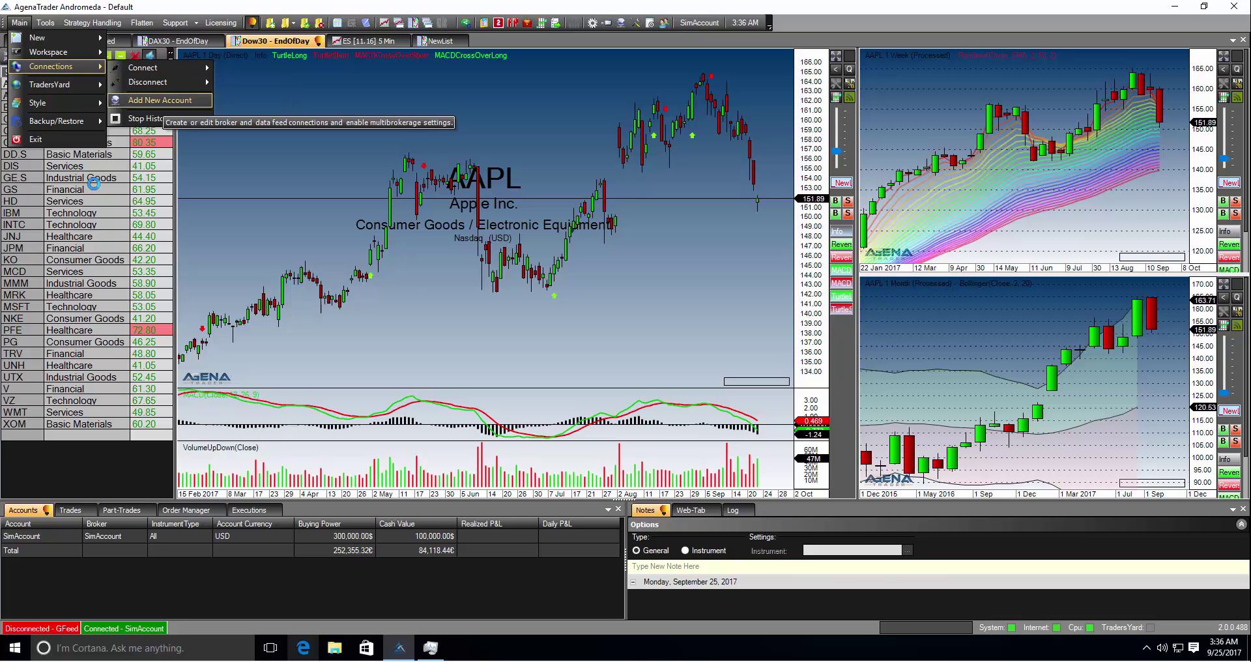
pyautogui.press('Down')
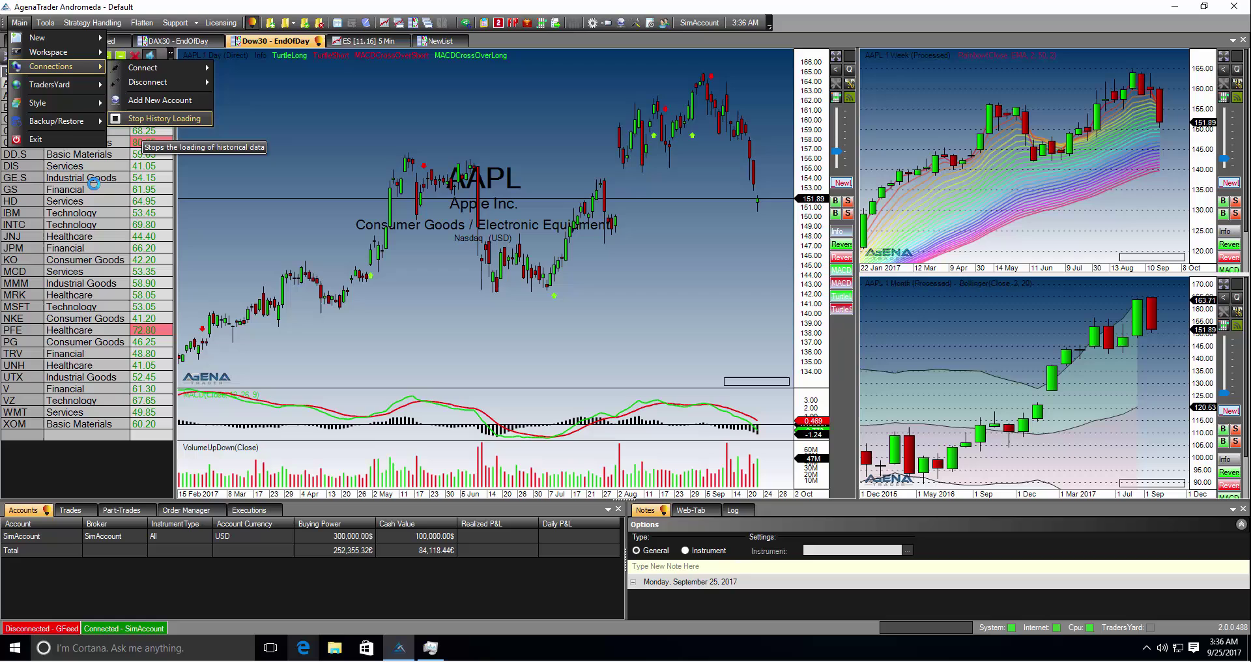
pyautogui.press('Up')
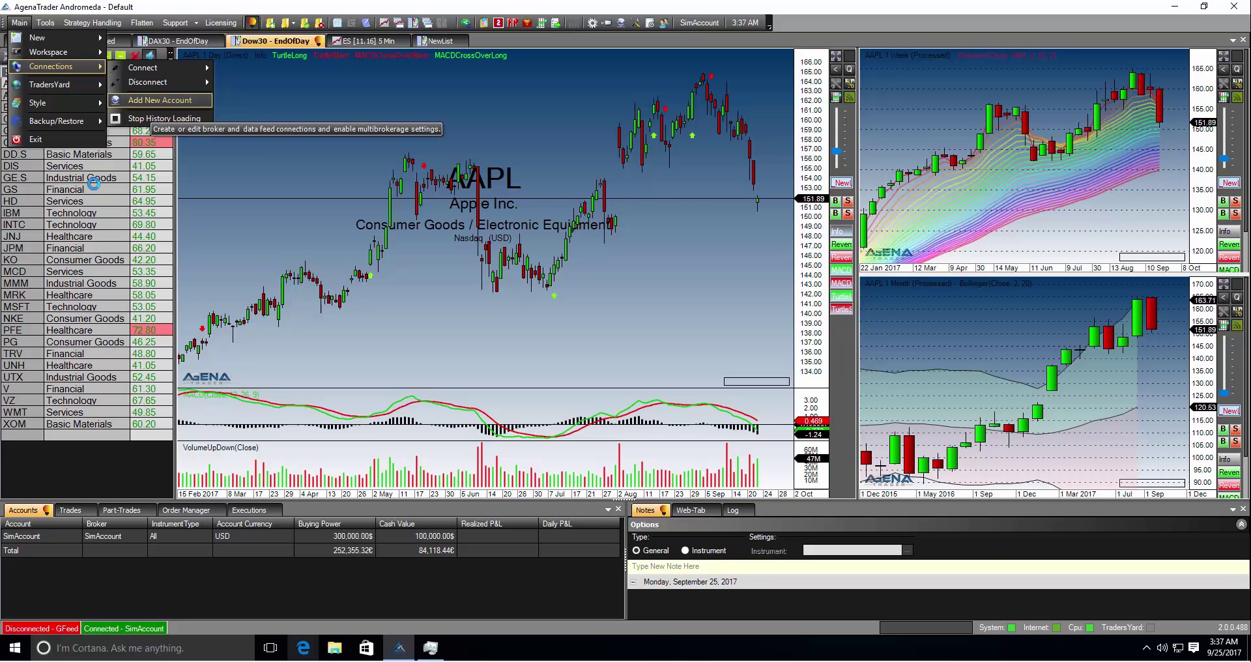
pyautogui.press('Return')
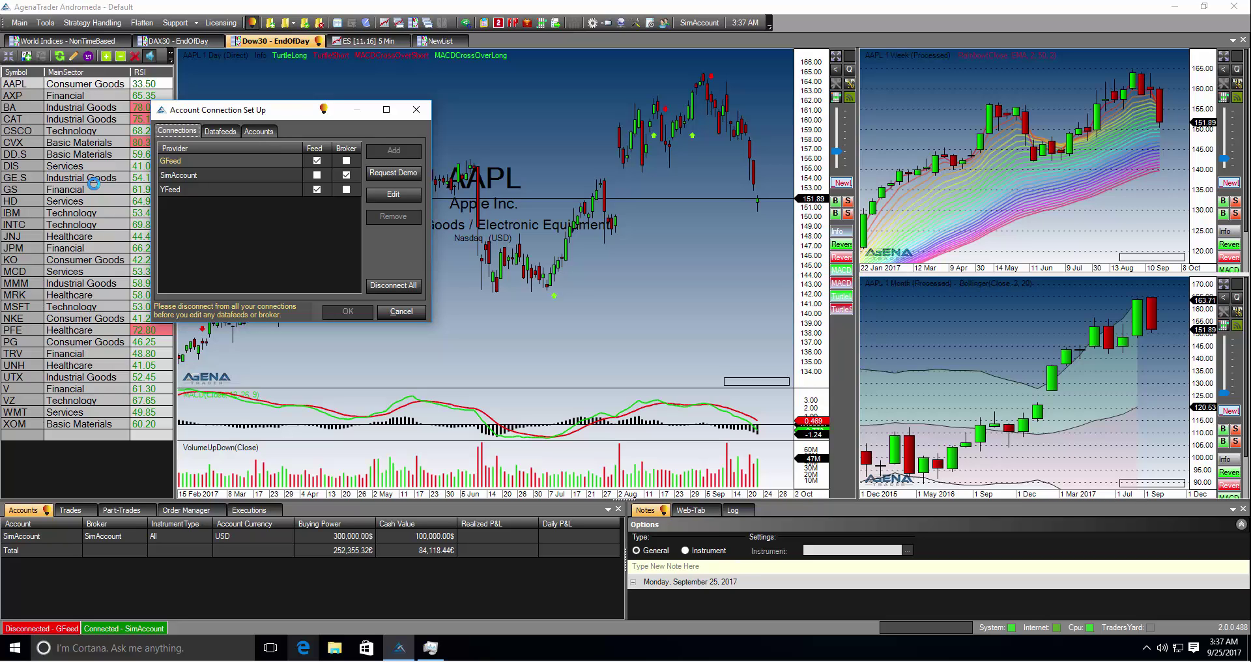
# - Disconnect All, then step through the GFeed, SimAccount and YFeed connection entries
pyautogui.press('Return')
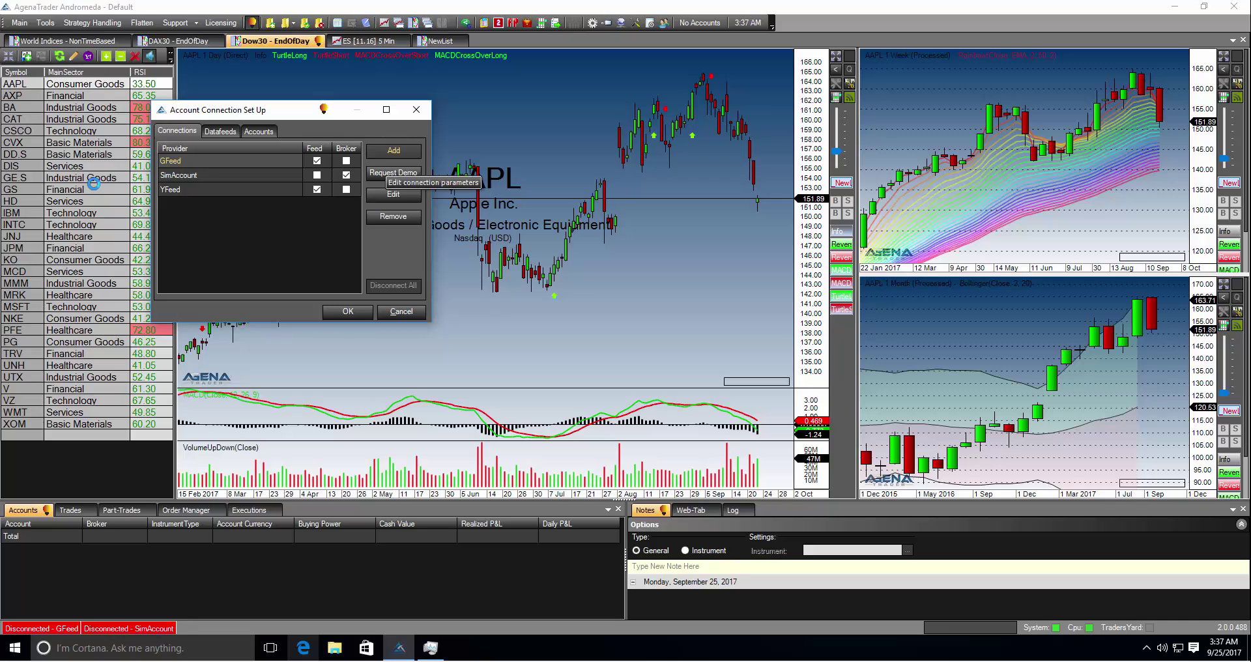
pyautogui.press('Tab')
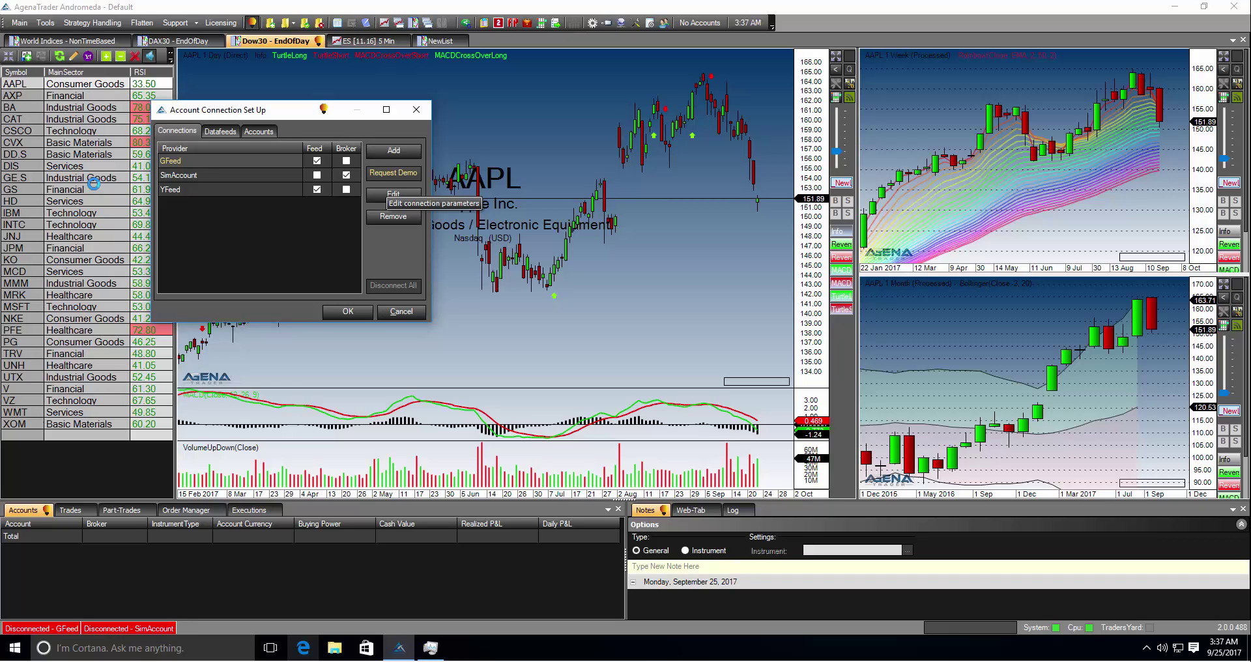
pyautogui.press('Tab')
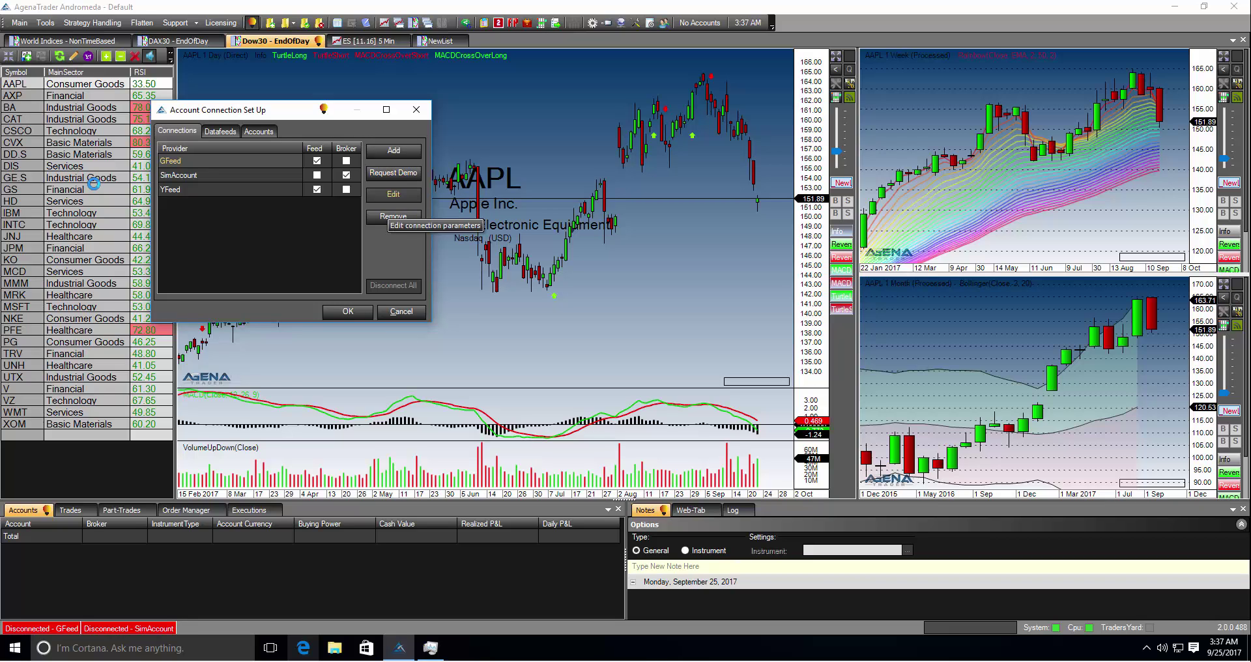
pyautogui.press('Tab')
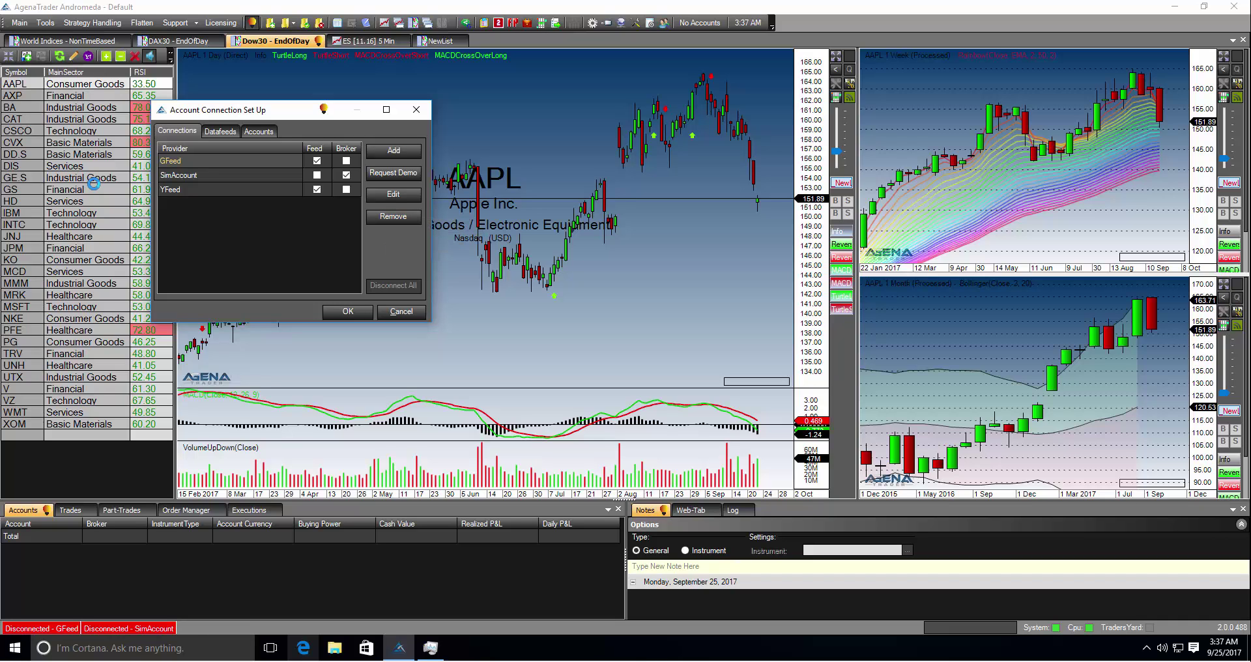
pyautogui.press('Tab')
pyautogui.press('Down')
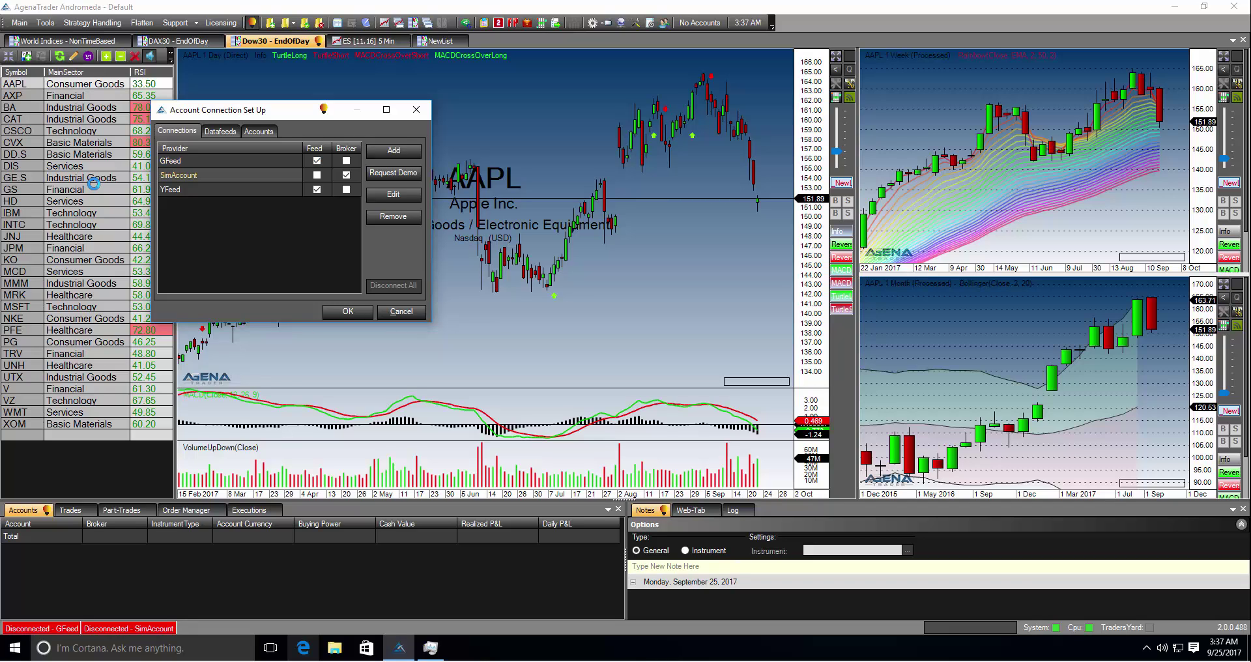
pyautogui.press('Tab')
pyautogui.press('Down')
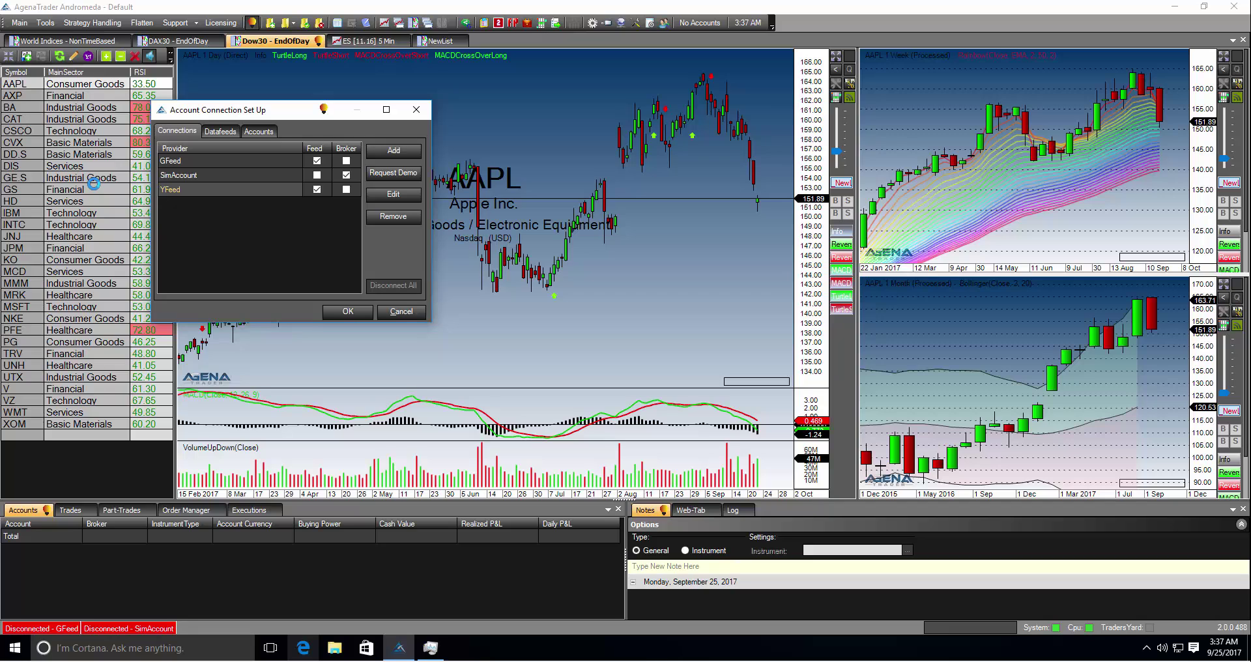
pyautogui.press('Tab')
# - Review the Datafeeds and Accounts tabs, then return to the Connections tab
pyautogui.hotkey('ctrl', 'Tab')
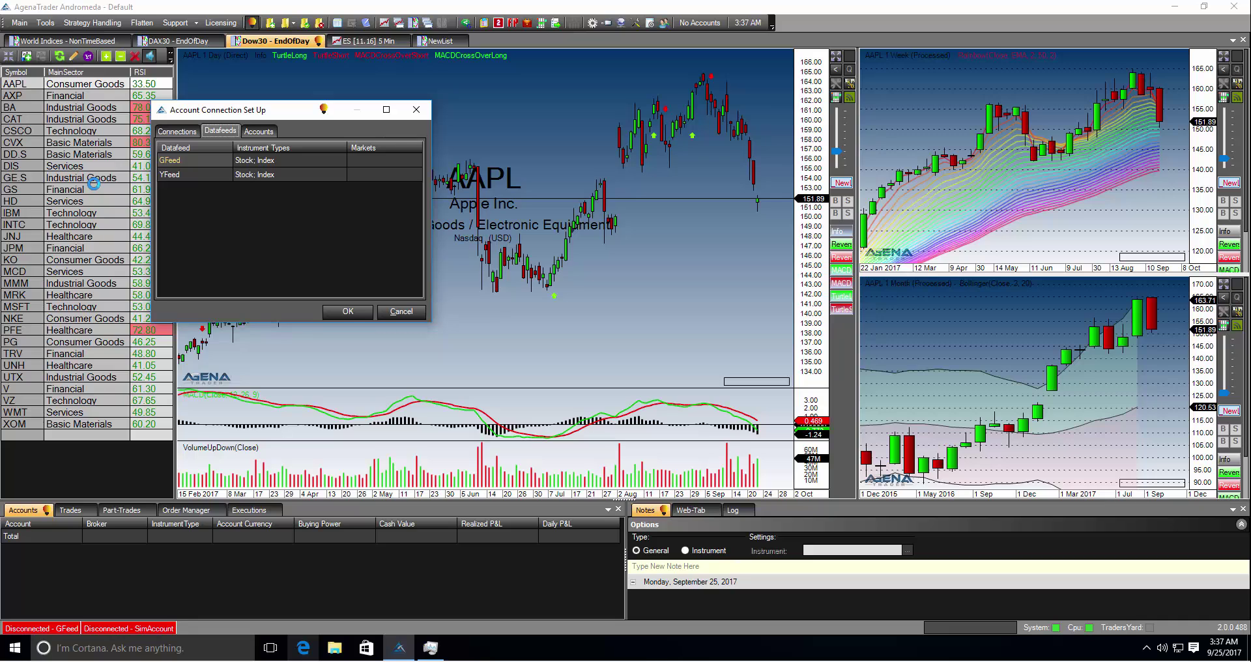
pyautogui.hotkey('ctrl', 'Tab')
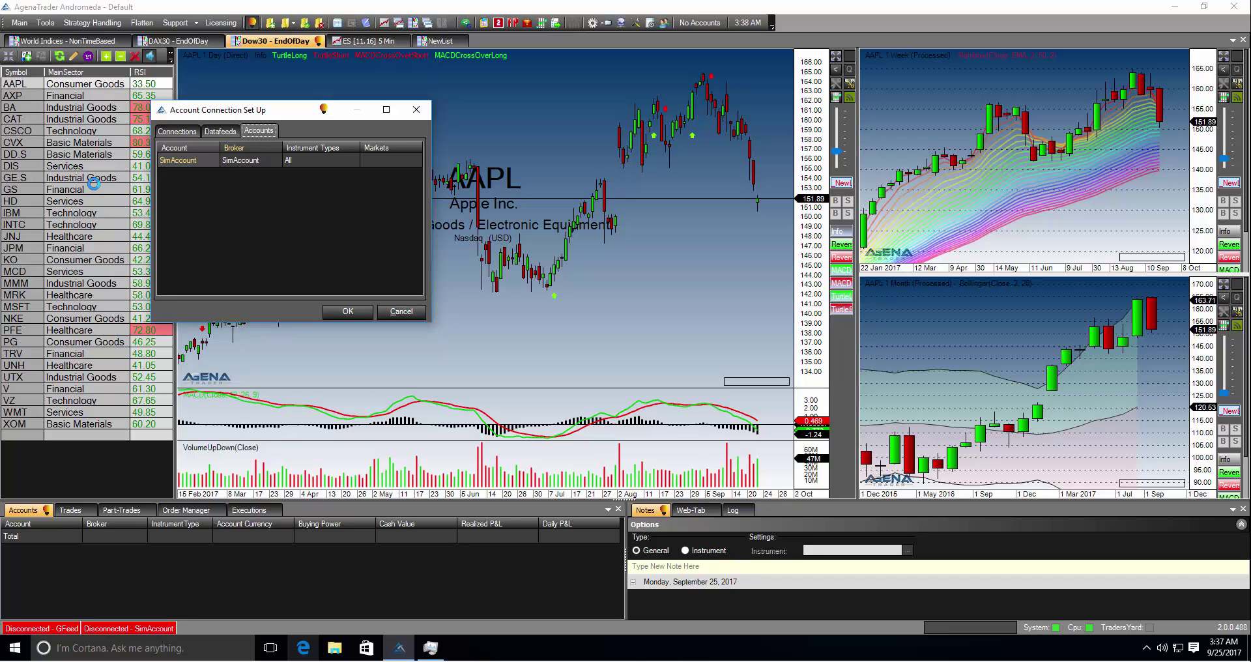
pyautogui.hotkey('ctrl', 'Tab')
pyautogui.press('Tab')
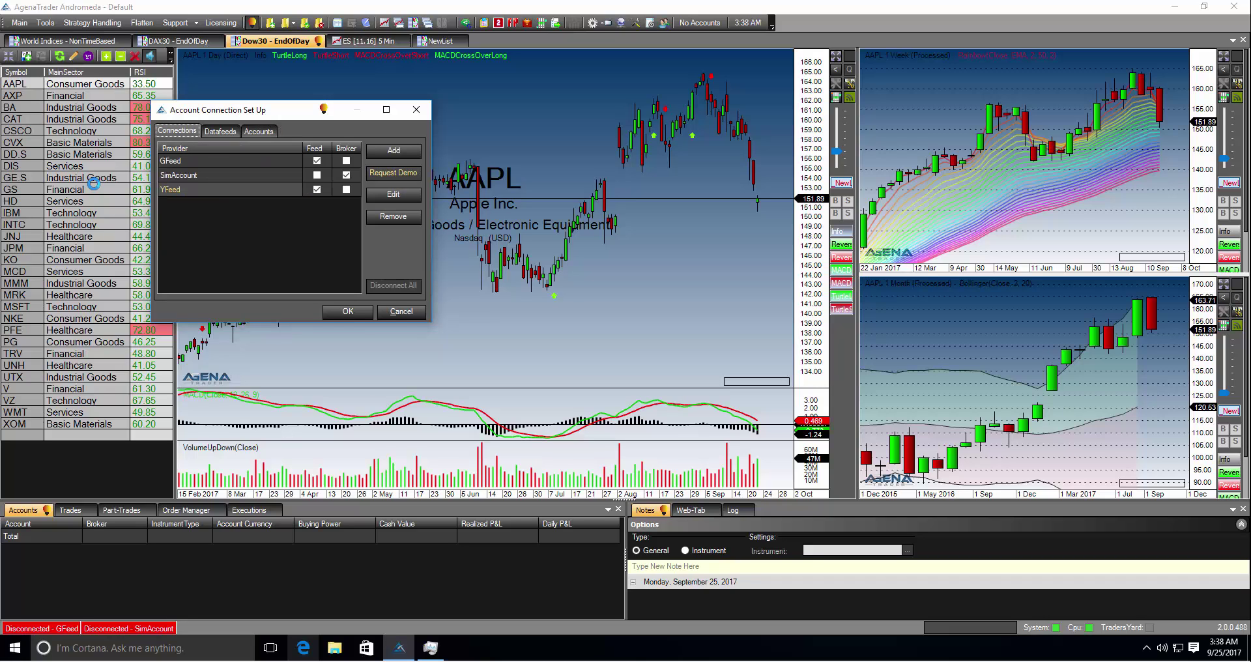
# - Open Request Demo, select TaiPan as provider and enter TaiPan as the connection name
pyautogui.press('Return')
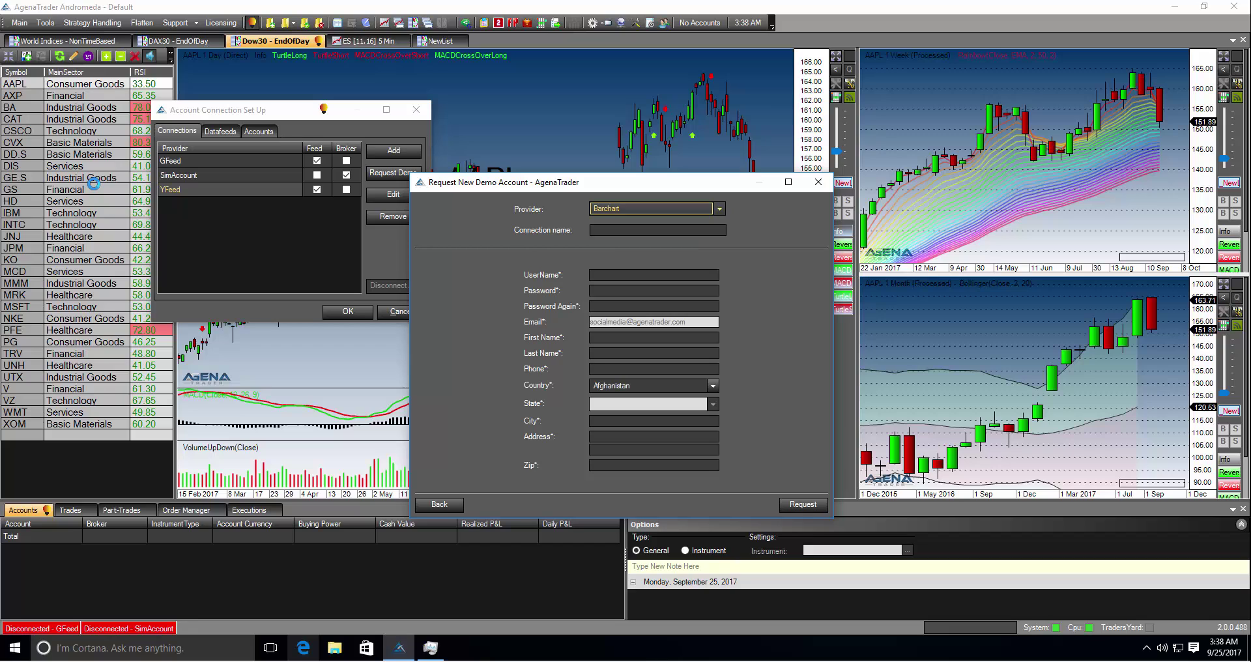
pyautogui.hotkey('alt', 'Down')
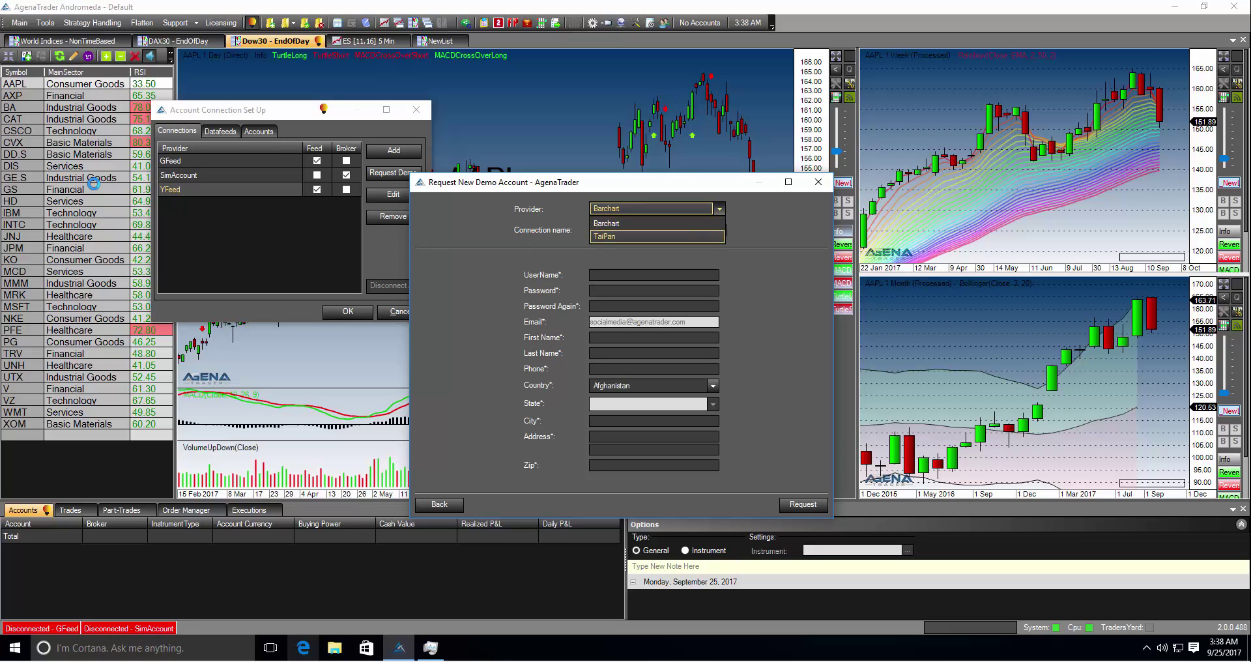
pyautogui.press('Return')
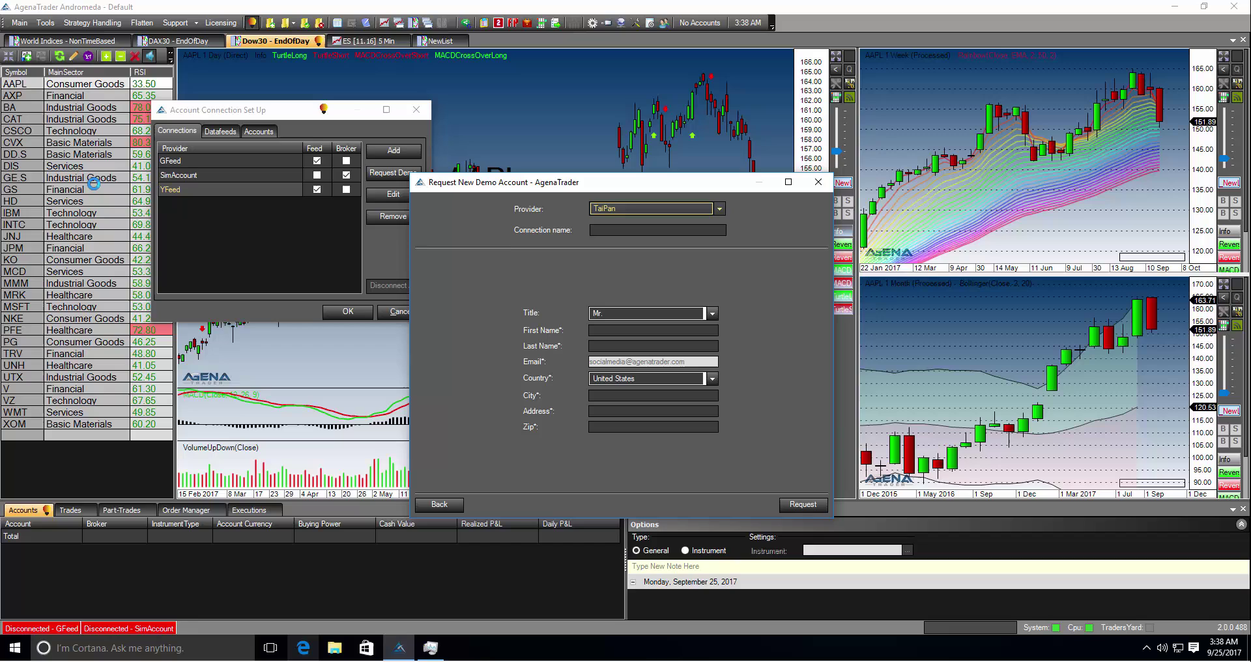
pyautogui.press('Tab')
pyautogui.write('Tai')
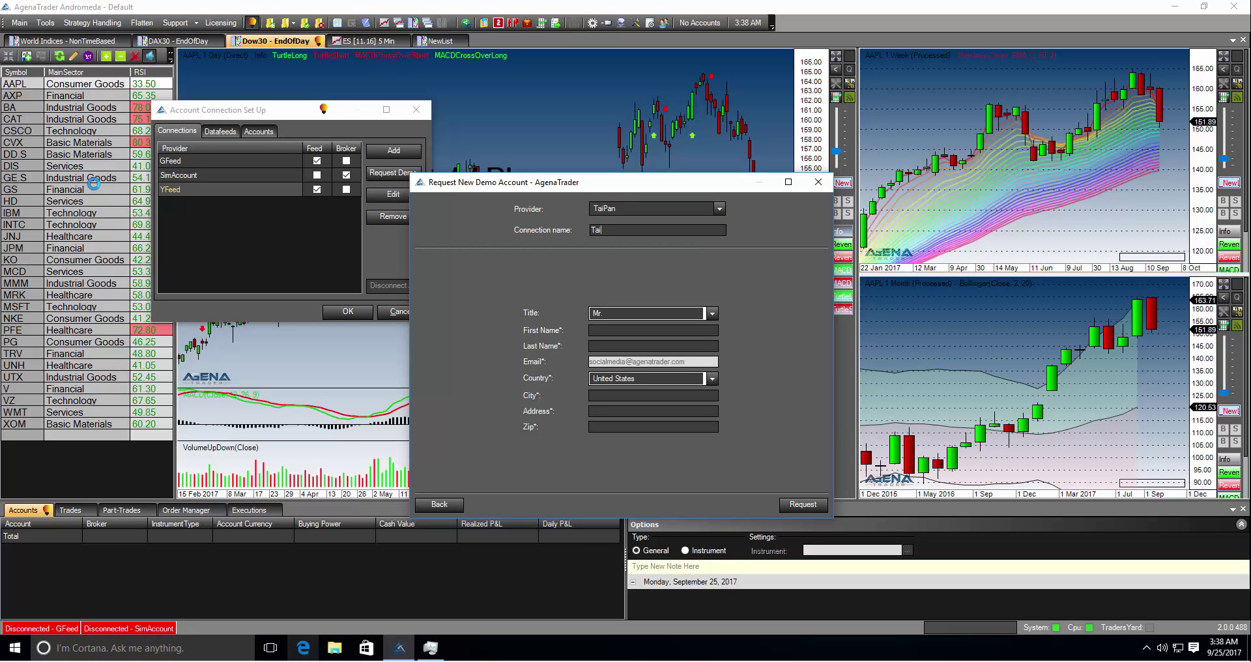
pyautogui.write('Pan')
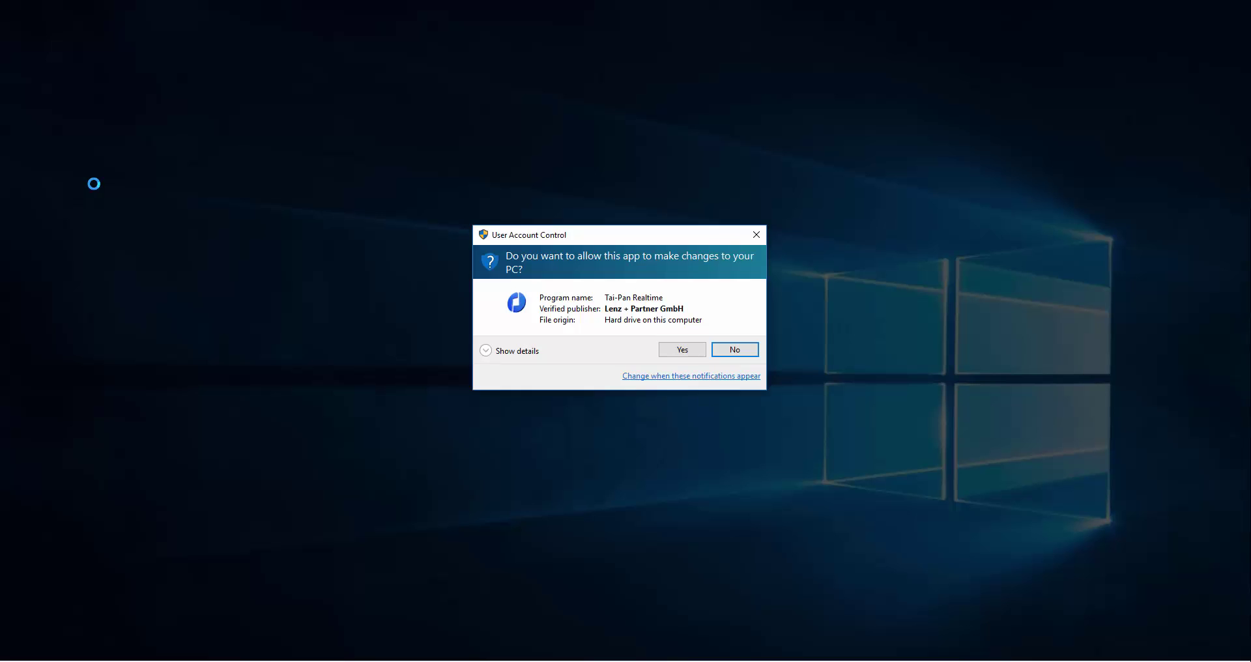
# - Answer Yes to the User Account Control prompt for Tai-Pan Realtime
pyautogui.press('Left')
pyautogui.press('Return')
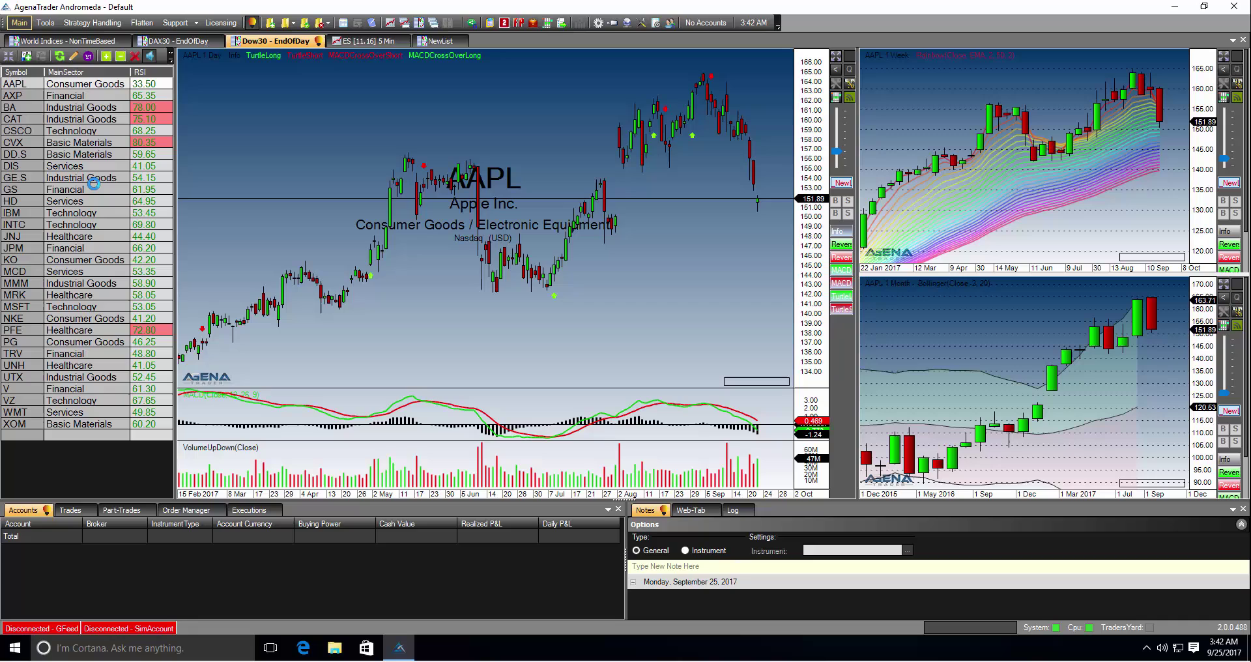
# - Connect to the TaiPan data feed via Main > Connections > Connect
pyautogui.press('Down')
pyautogui.press('Down')
pyautogui.press('Down')
pyautogui.press('Right')
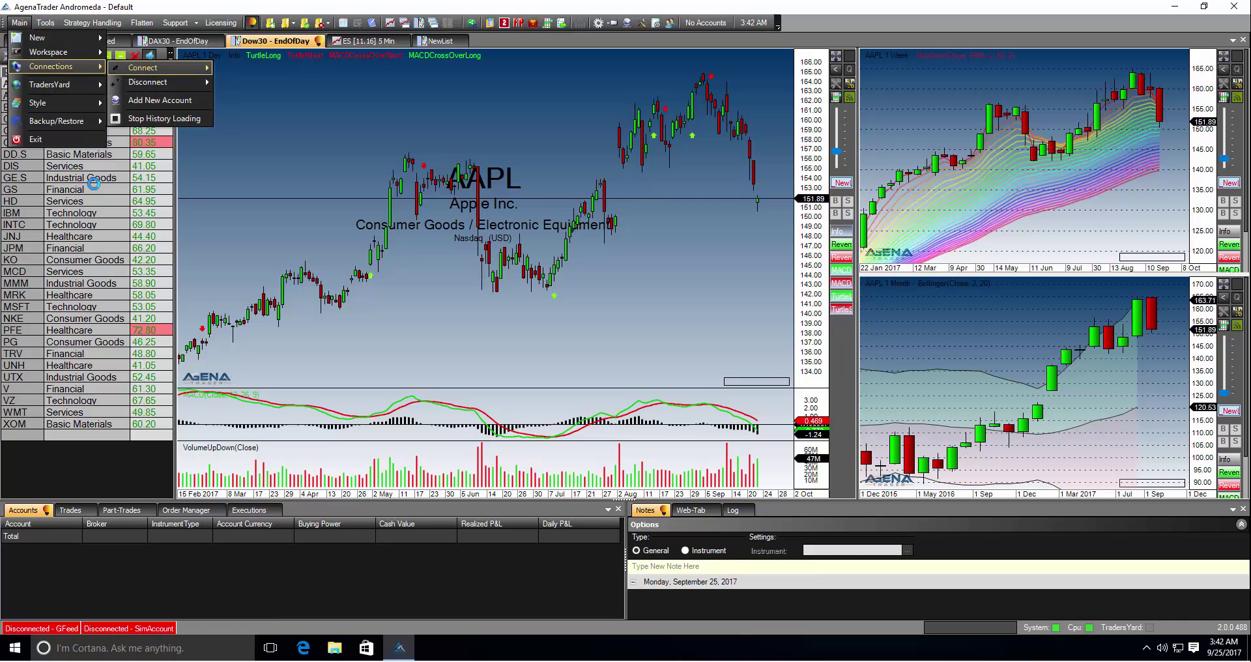
pyautogui.press('Right')
pyautogui.press('Down')
pyautogui.press('Down')
pyautogui.press('Down')
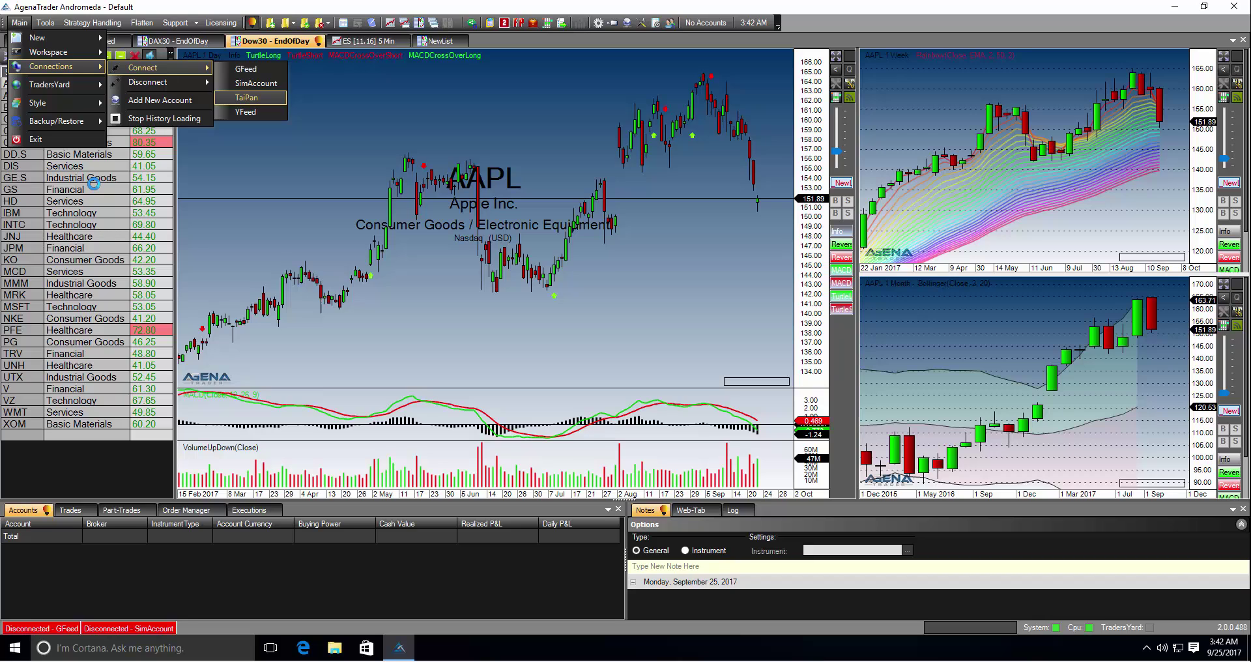
pyautogui.press('Return')
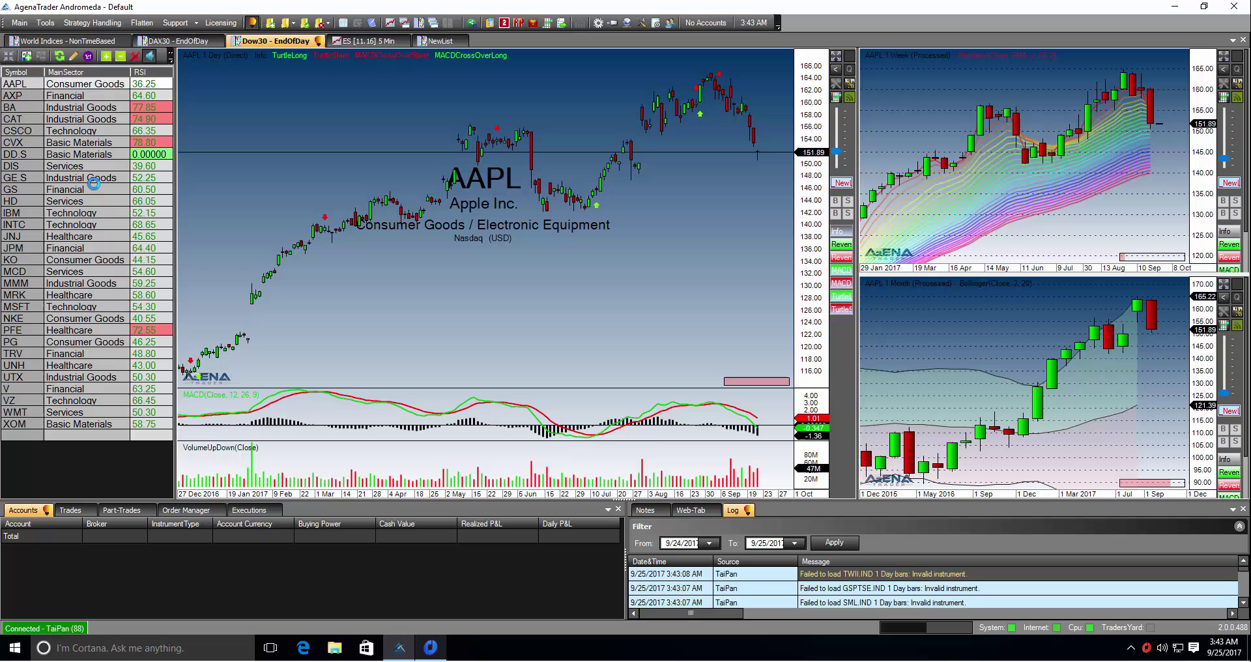
# - Open the workspace options from the Main menu to show the NewList watchlist
pyautogui.hotkey('alt', 'm')
pyautogui.press('Down')
pyautogui.press('Right')
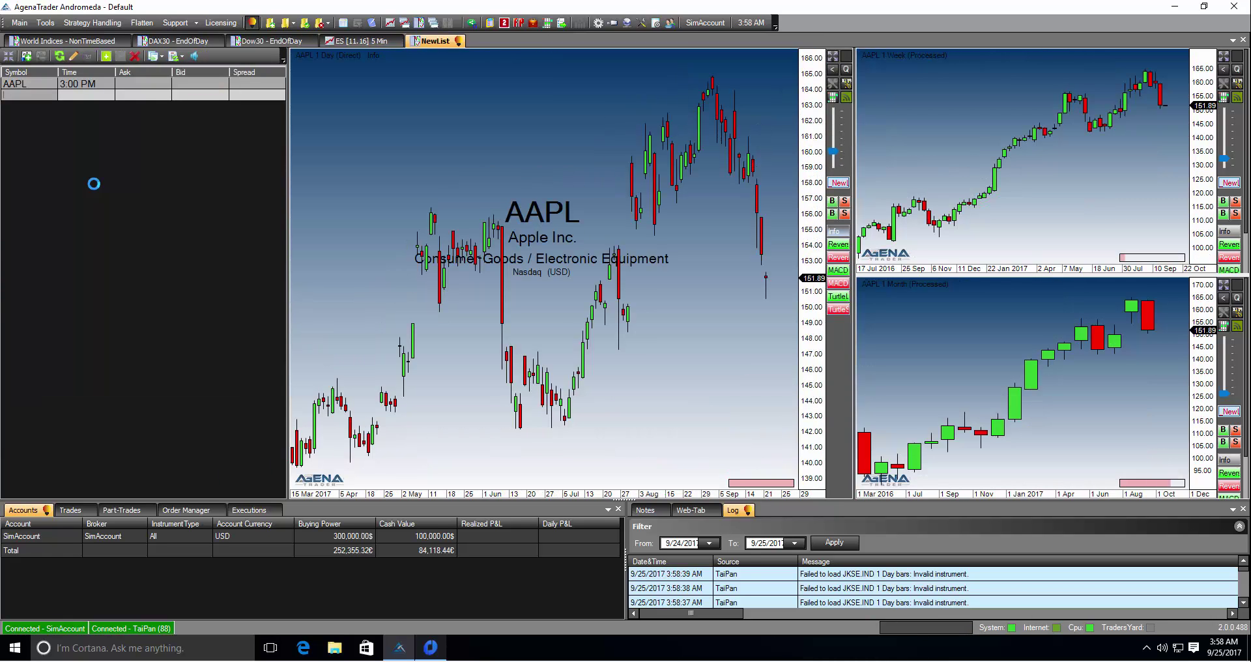
# - Enter msft in NewList's empty Symbol cell and accept MSFT, Microsoft Corporation
pyautogui.write('msft')
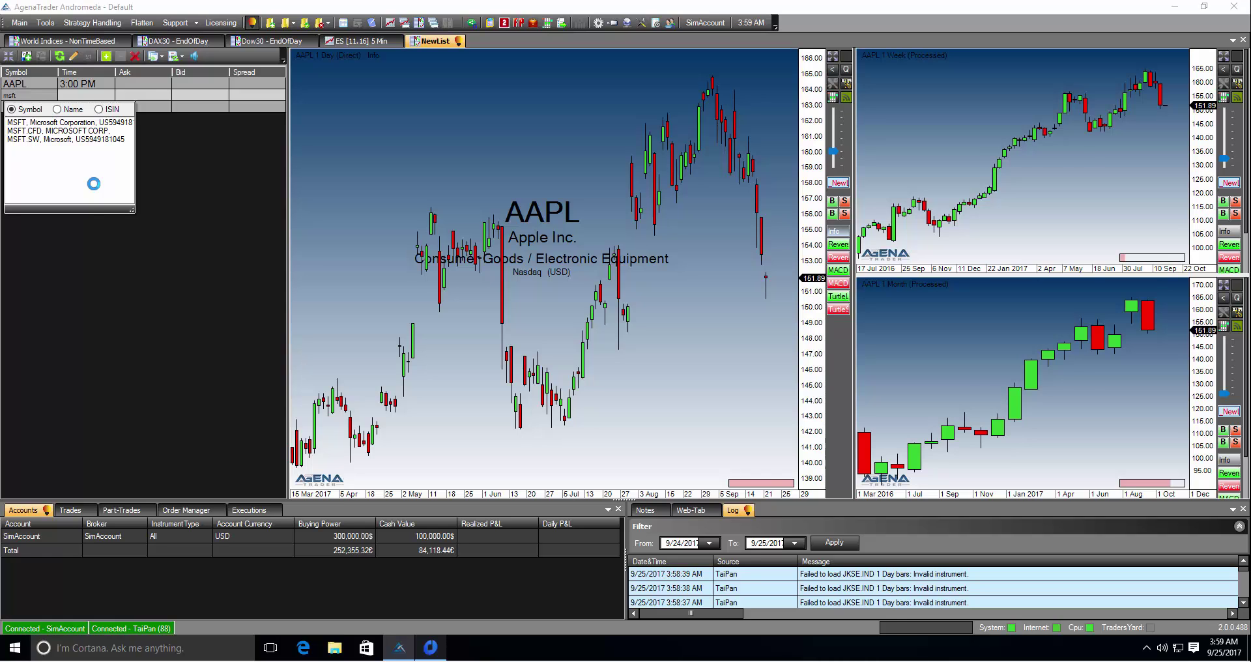
pyautogui.press('Return')
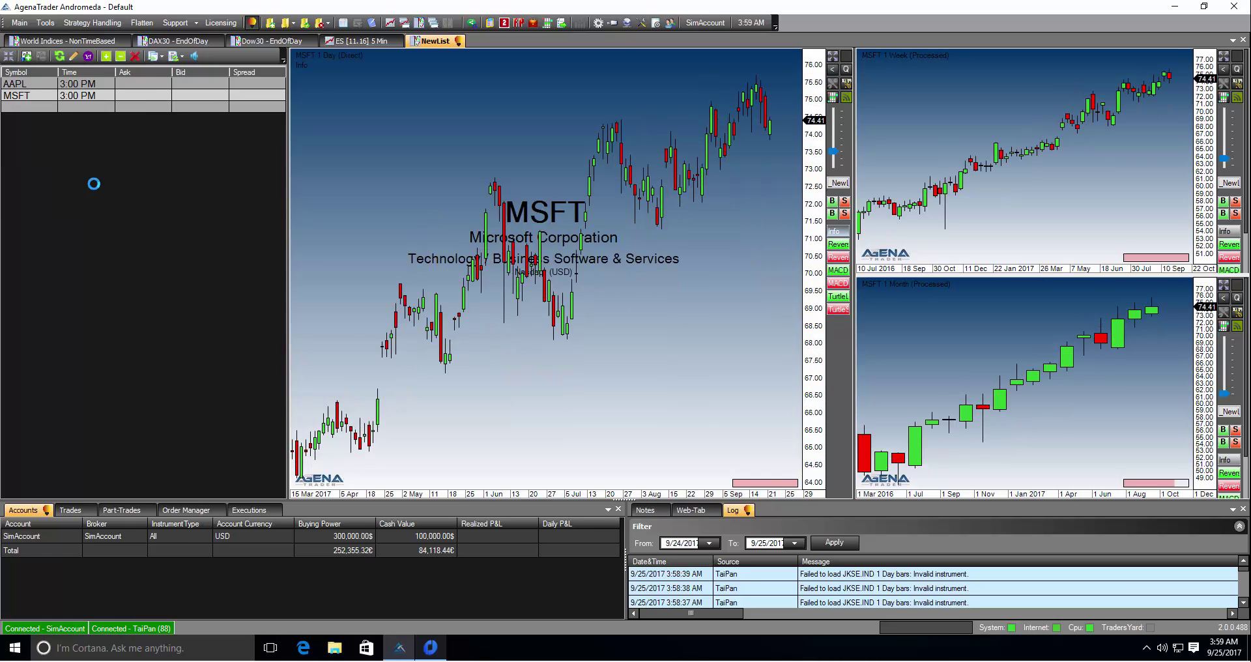